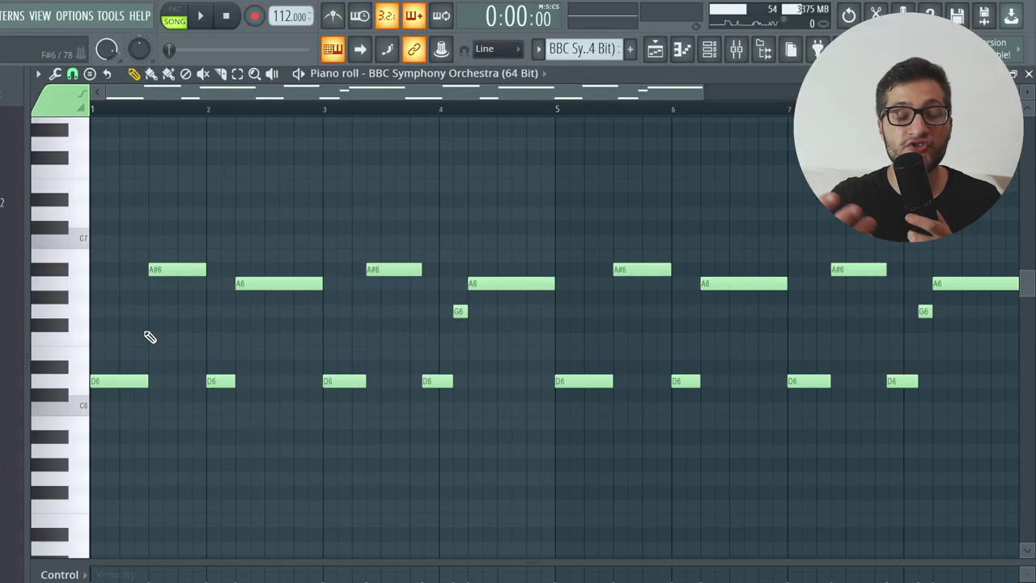
Step: Play the BBC Symphony Orchestra melody and audition several of its notes in the piano roll
{"action": "key", "text": "space"}
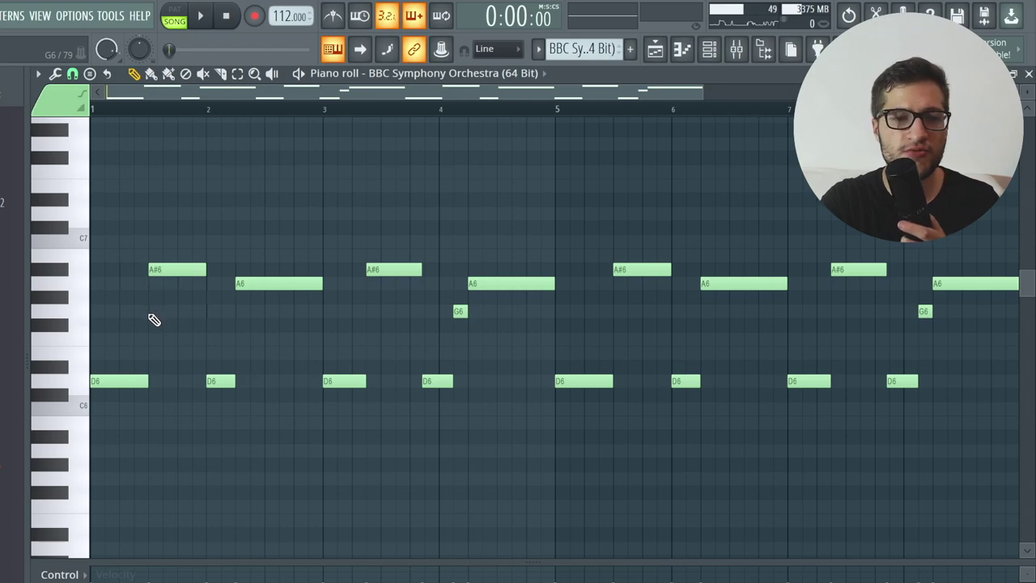
{"action": "left_click", "coordinate": [153, 314]}
{"action": "left_click", "coordinate": [160, 272]}
{"action": "left_click", "coordinate": [270, 88]}
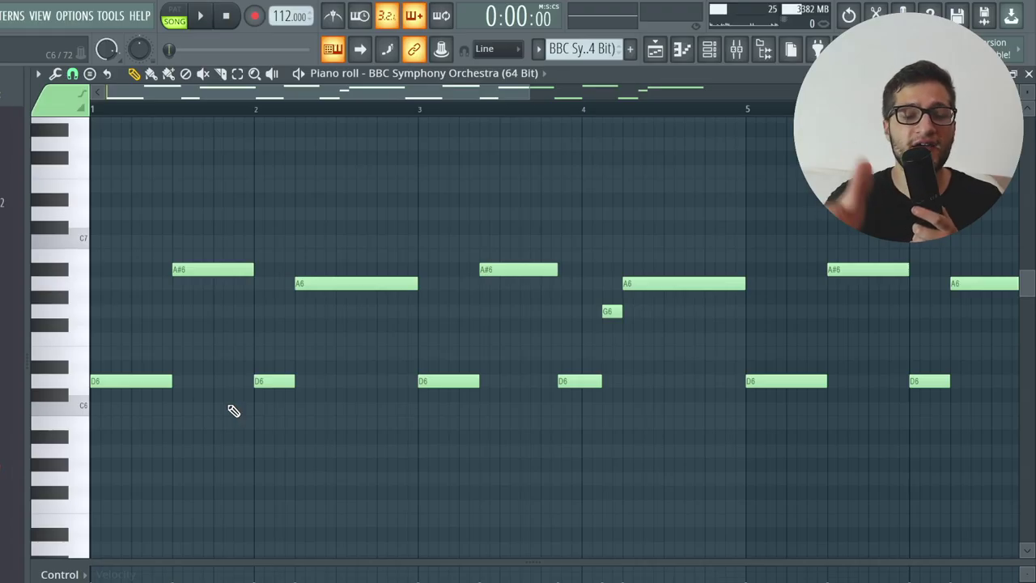
{"action": "scroll", "coordinate": [450, 342], "scroll_direction": "up", "scroll_amount": 2}
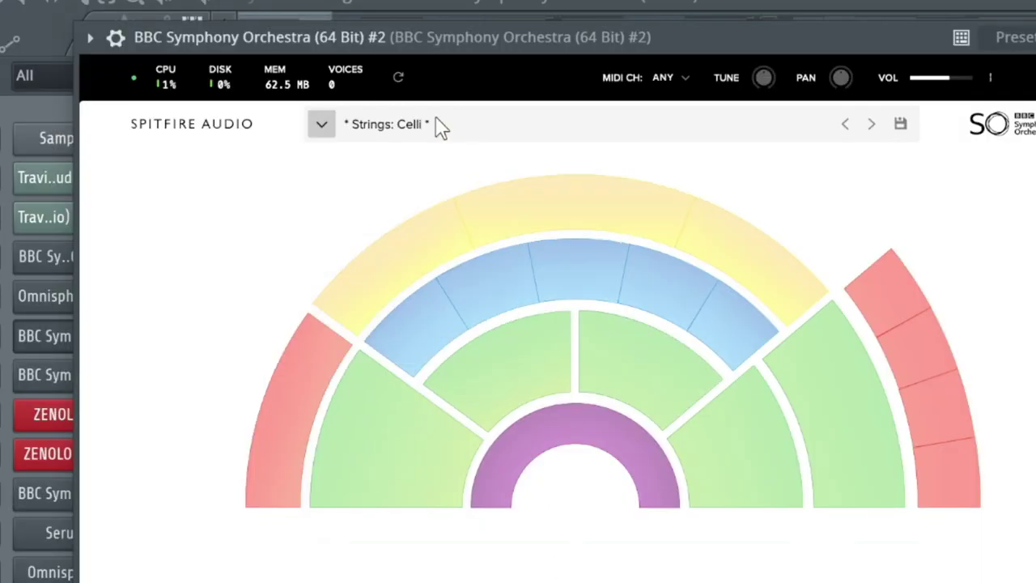
Step: Bring up the BBC Symphony Orchestra #4 string basses instrument
{"action": "left_click", "coordinate": [46, 387]}
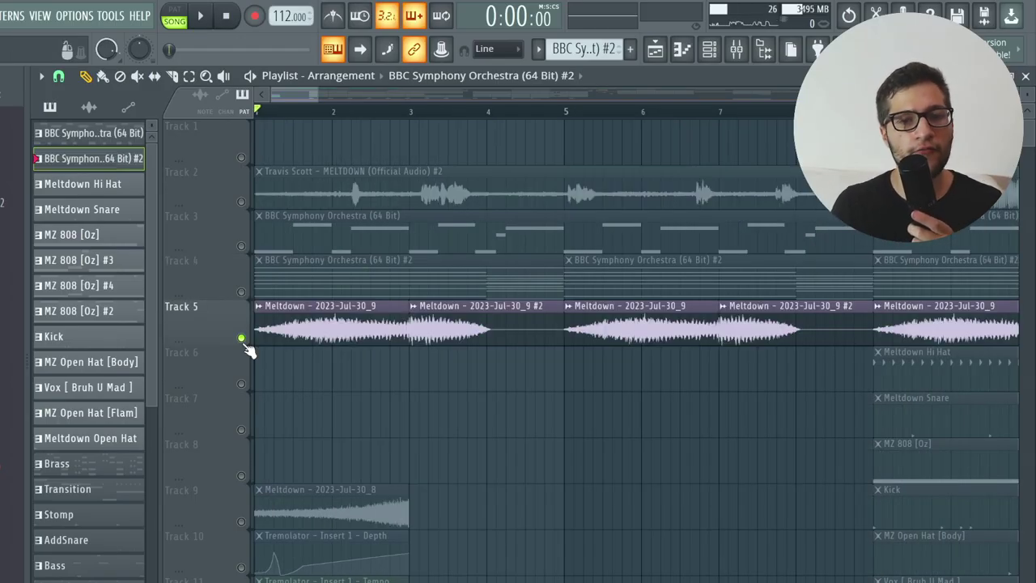
Step: Play the arrangement briefly, then mute every track except Meltdown Hi Hat and Snare (Tracks 6–7)
{"action": "key", "text": "space"}
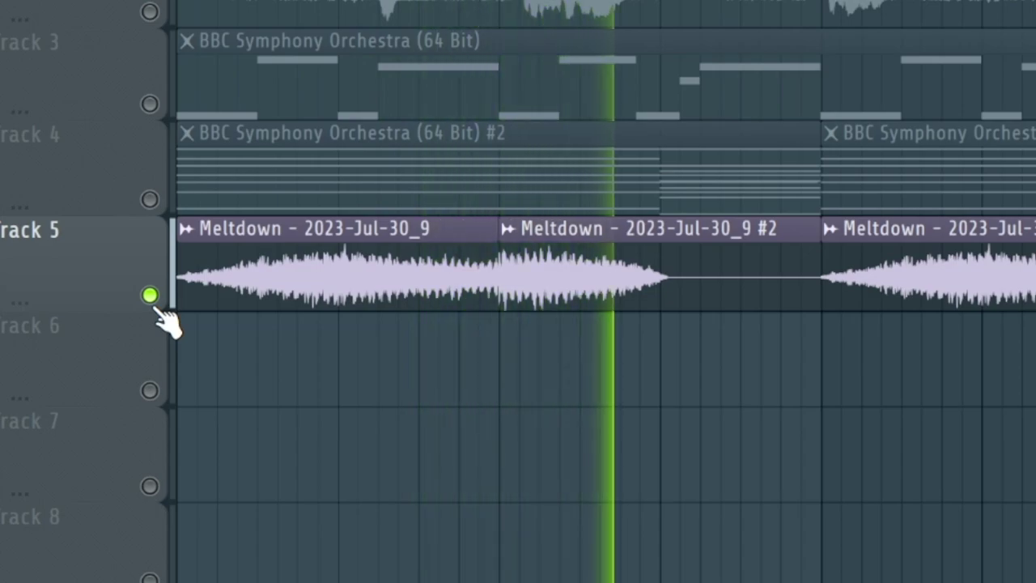
{"action": "key", "text": "space"}
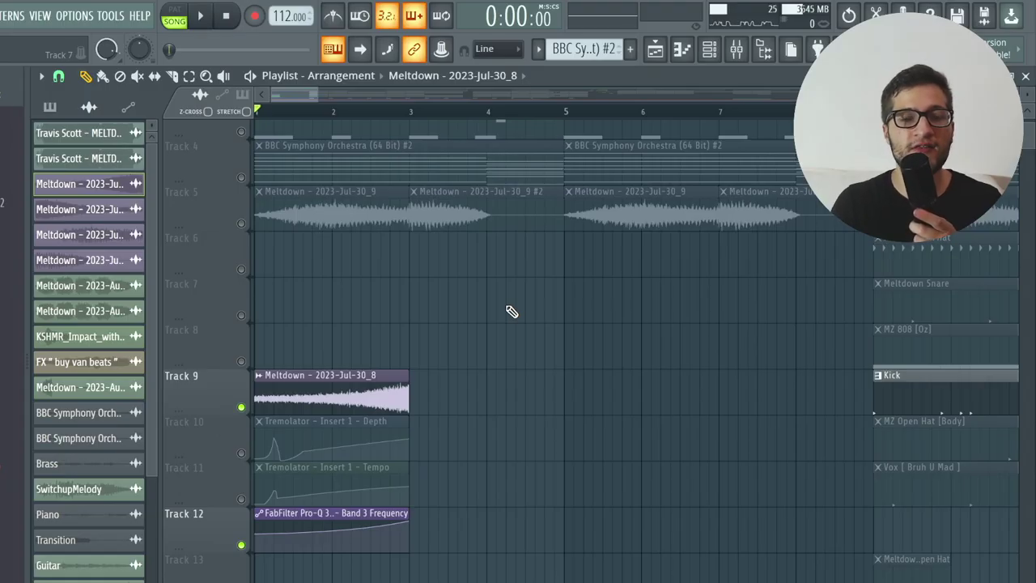
{"action": "left_click_drag", "start_coordinate": [240, 452], "coordinate": [243, 499]}
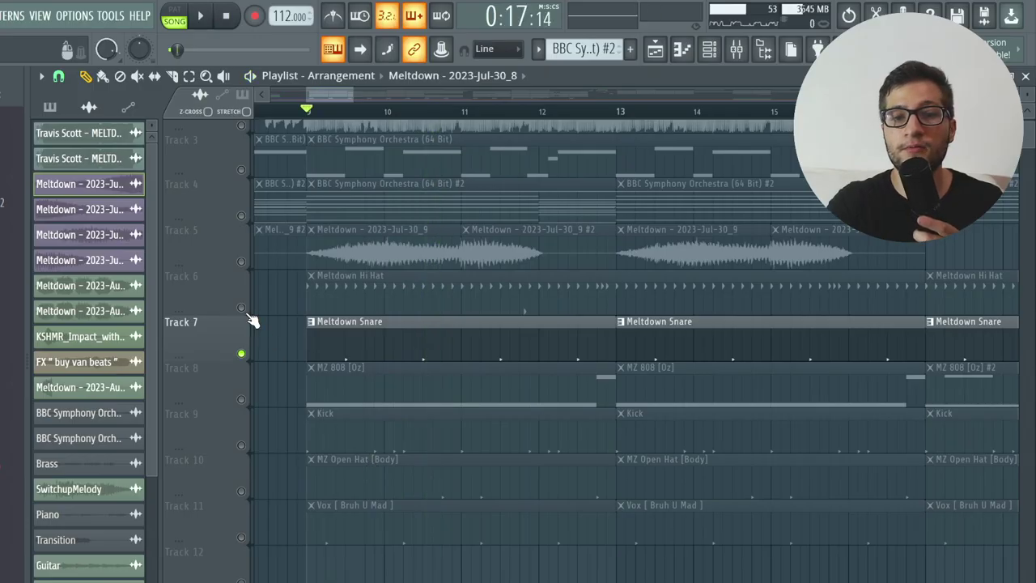
Step: Unmute the Meltdown Hi Hat track and open its pattern notes
{"action": "left_click", "coordinate": [241, 308]}
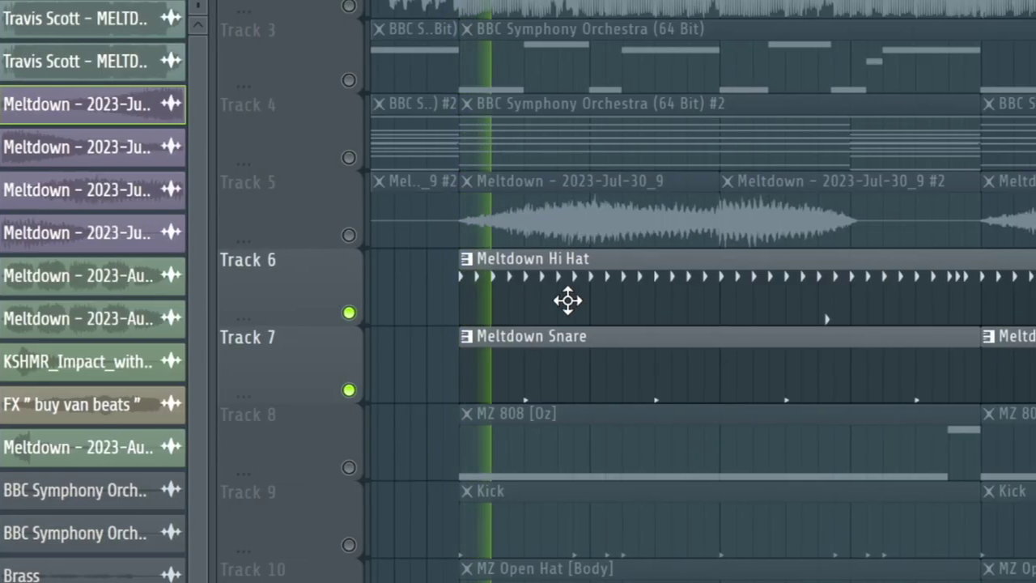
{"action": "double_click", "coordinate": [354, 299]}
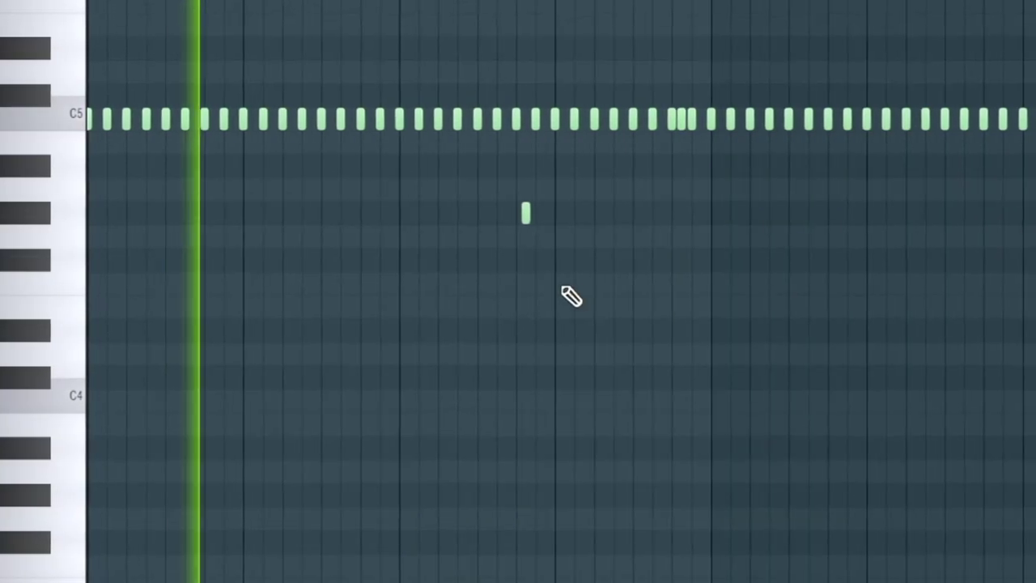
{"action": "scroll", "coordinate": [568, 286], "scroll_direction": "up", "scroll_amount": 2}
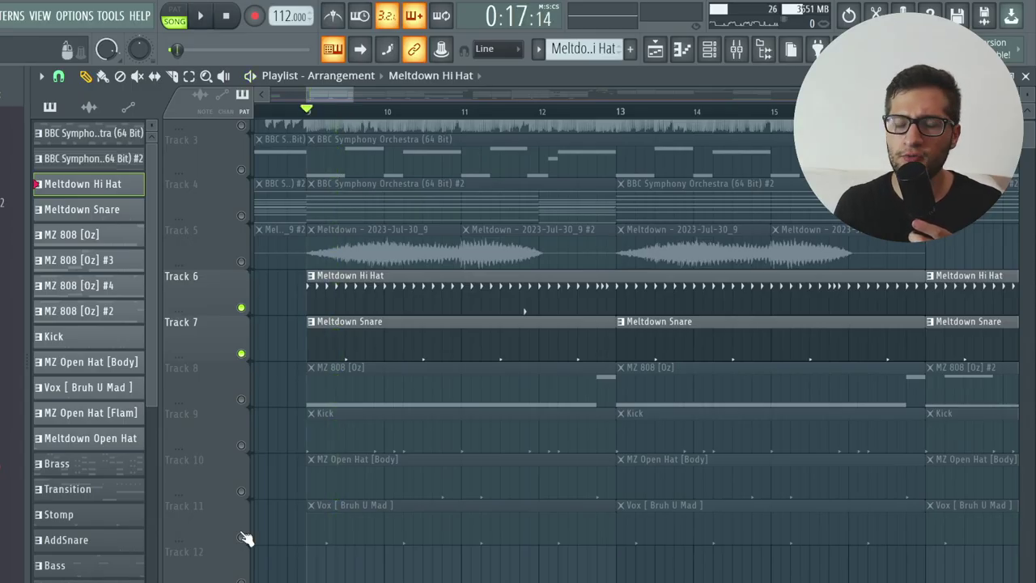
Step: Unmute the Vox track and play the drum tracks back twice
{"action": "left_click", "coordinate": [245, 538]}
{"action": "scroll", "coordinate": [348, 558], "scroll_direction": "up", "scroll_amount": 3}
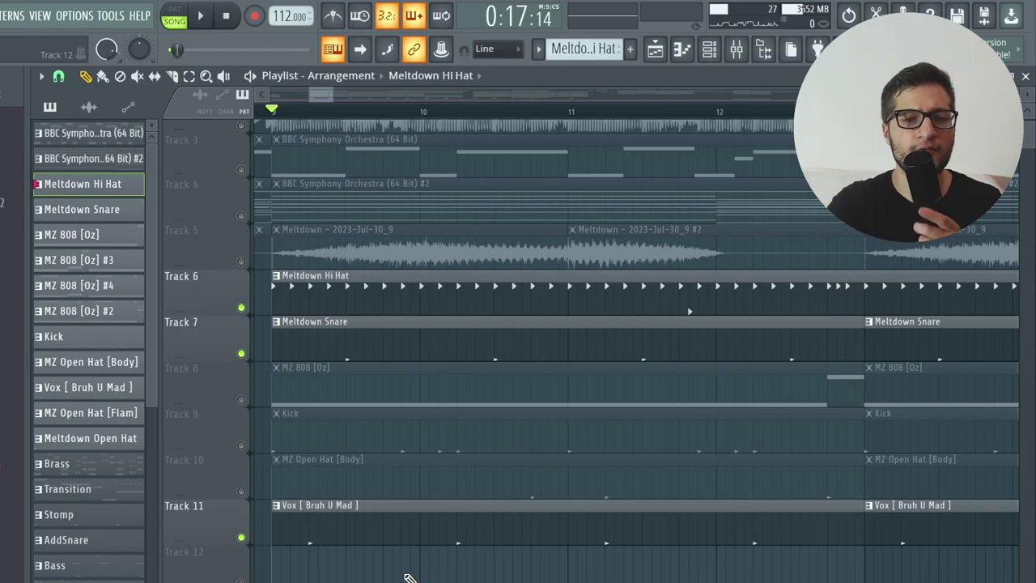
{"action": "key", "text": "space"}
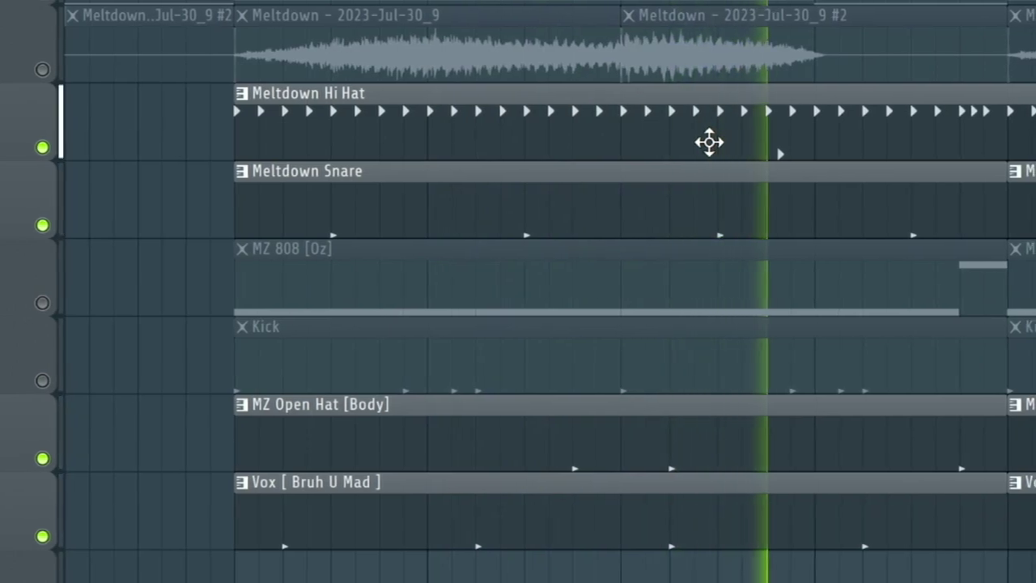
{"action": "key", "text": "space"}
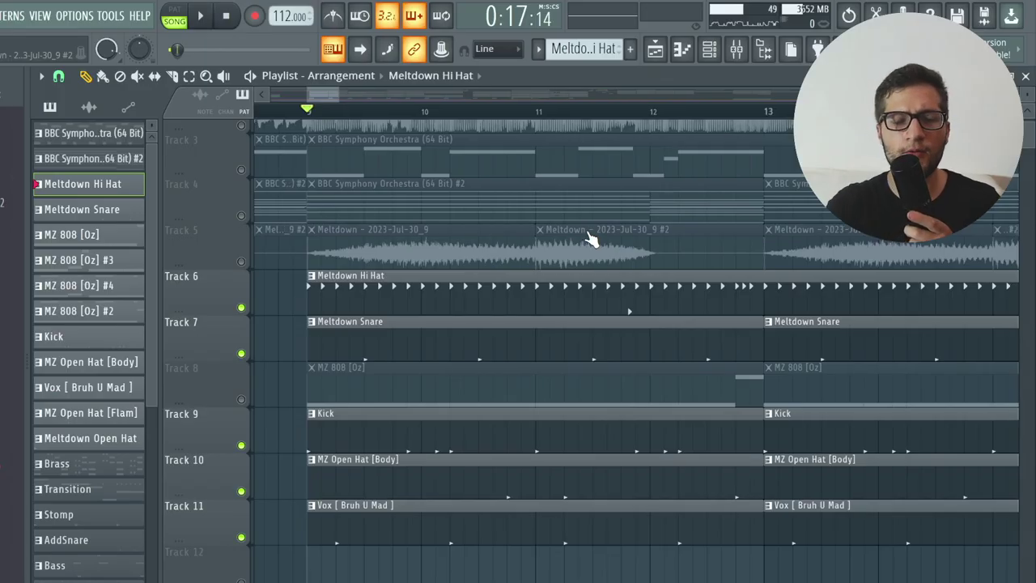
{"action": "key", "text": "space"}
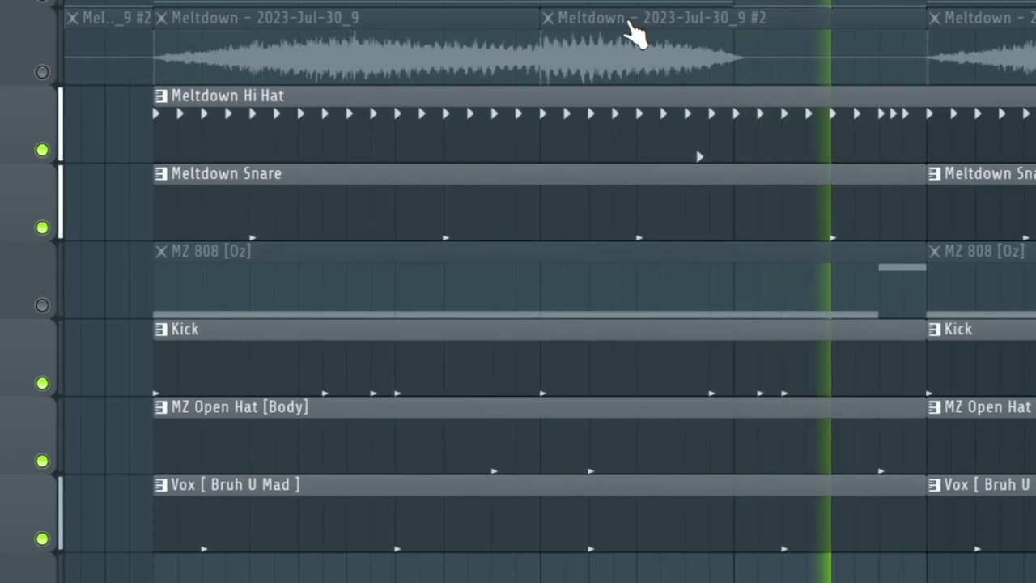
{"action": "key", "text": "space"}
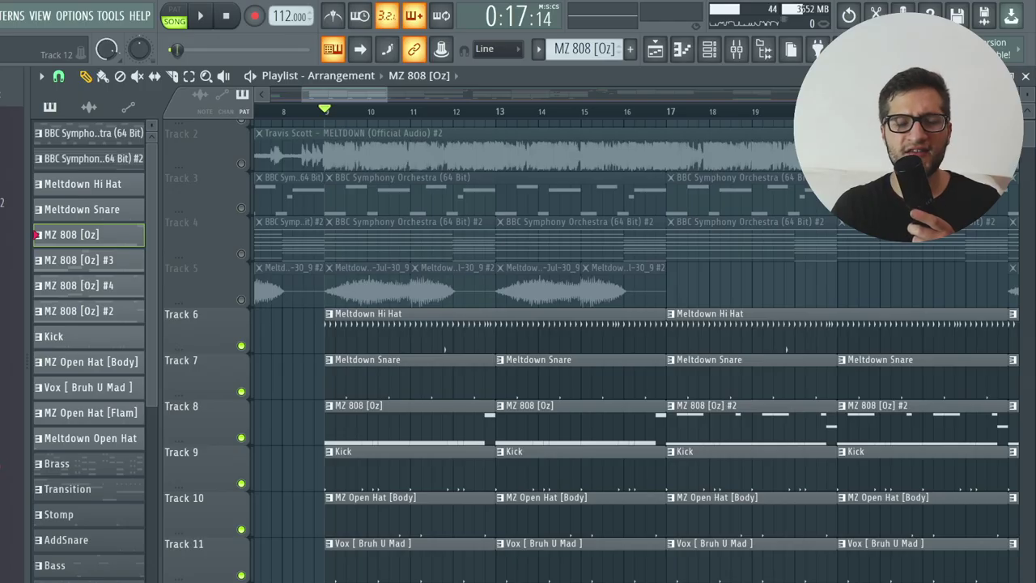
Step: Check the MZ 808 clip's notes, then play the second 808 pattern from the playlist
{"action": "double_click", "coordinate": [380, 439]}
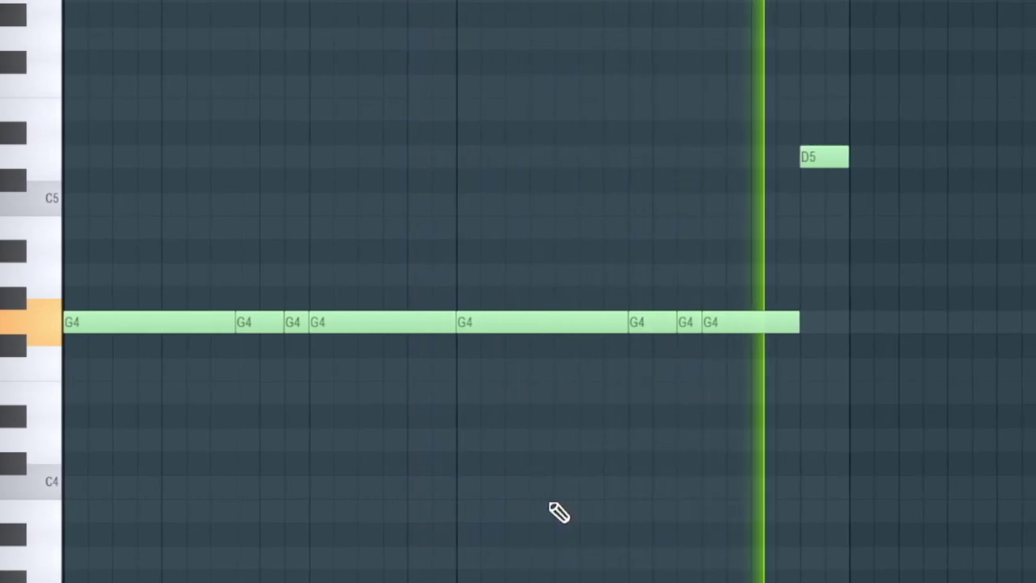
{"action": "key", "text": "space"}
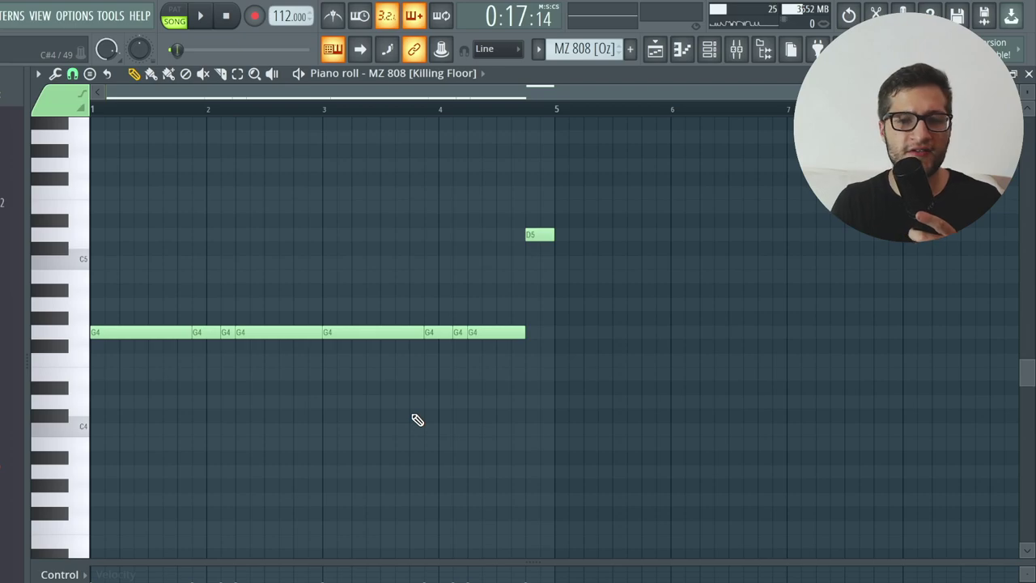
{"action": "key", "text": "F5"}
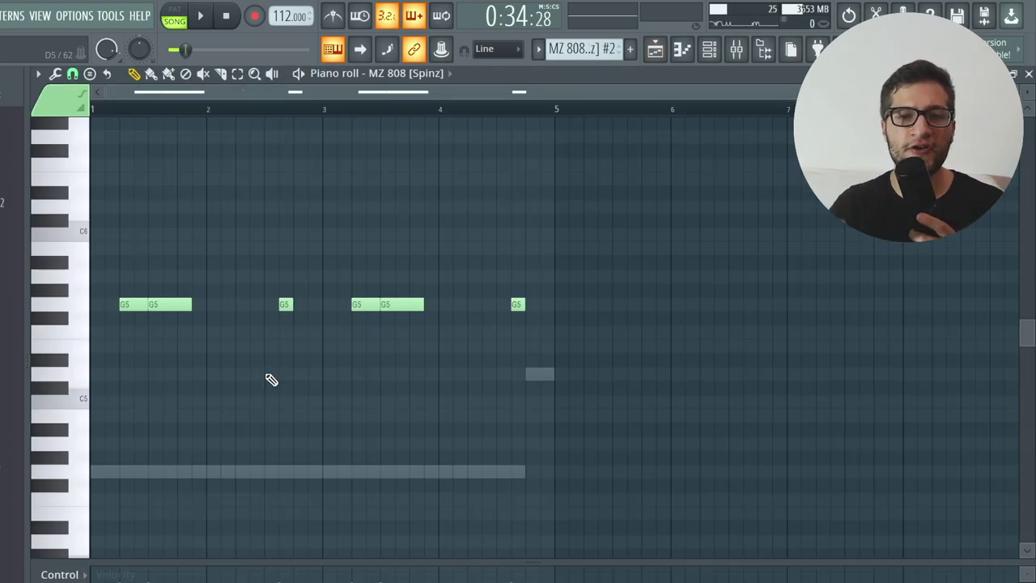
{"action": "key", "text": "space"}
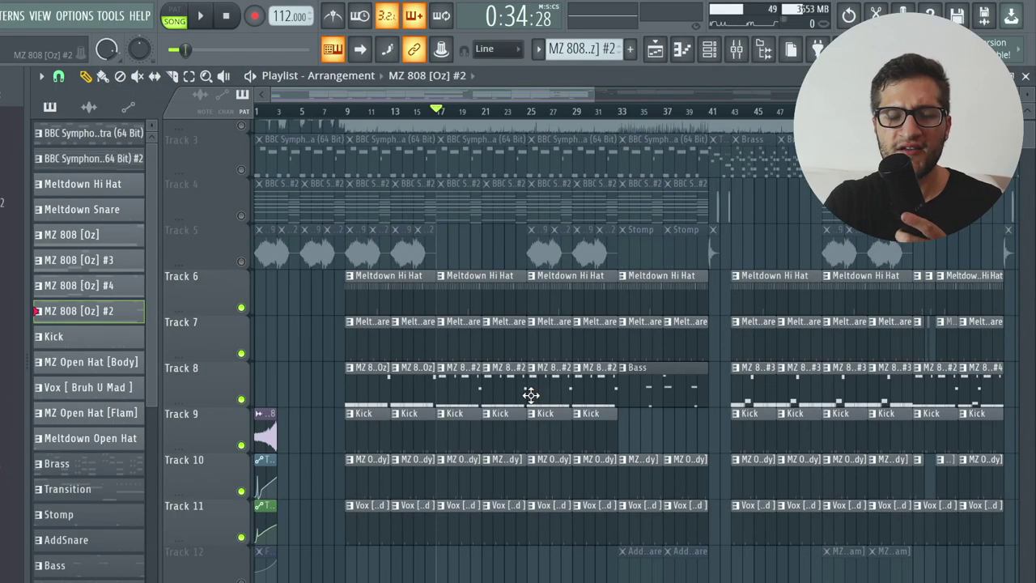
Step: Solo Track 5 and play its stomp sounds from bar 33
{"action": "scroll", "coordinate": [530, 395], "scroll_direction": "up", "scroll_amount": 3}
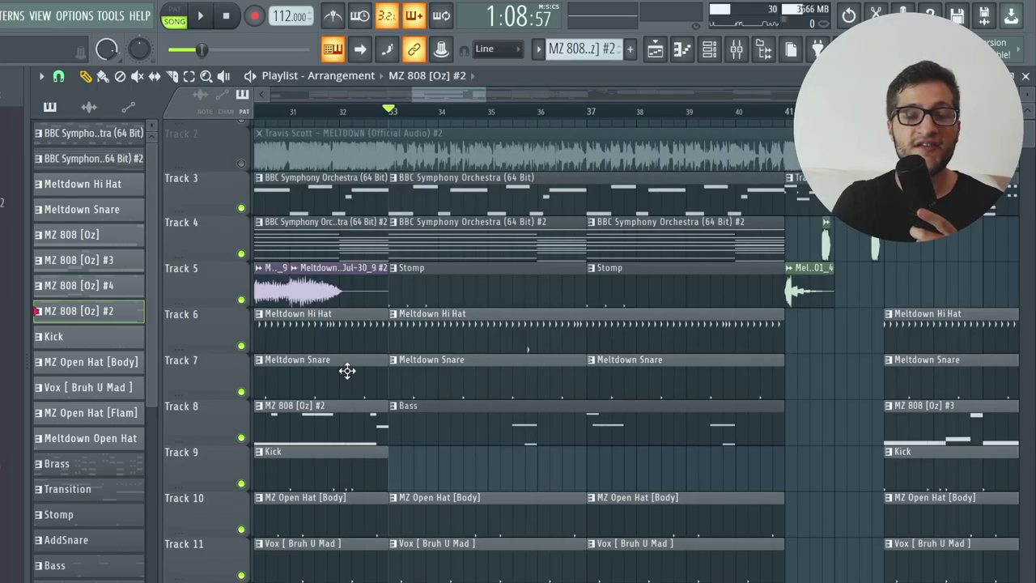
{"action": "left_click", "coordinate": [241, 299], "text": "ctrl"}
{"action": "key", "text": "space"}
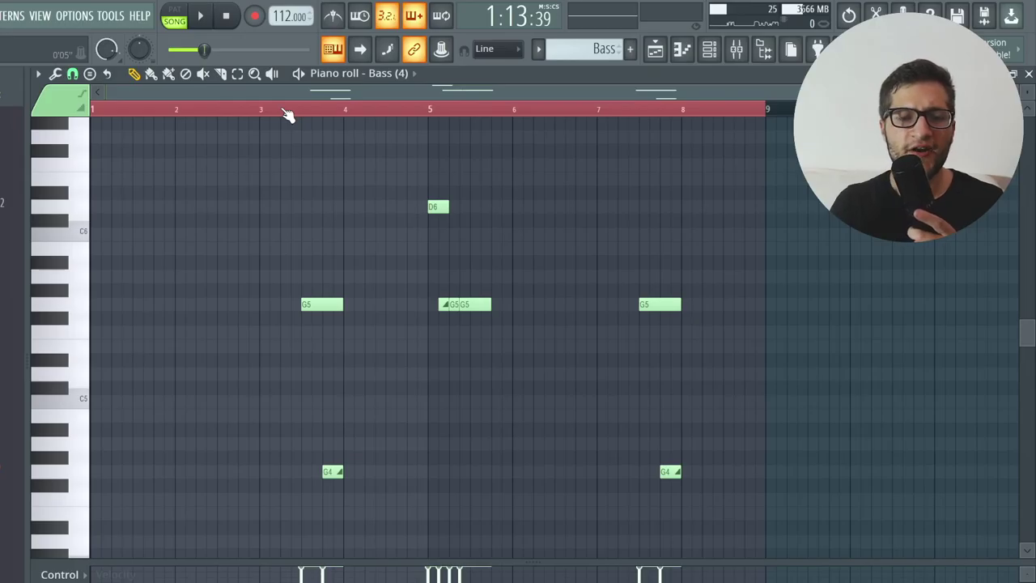
Step: Play the Bass pattern from bar 3, then play the Transition section
{"action": "left_click", "coordinate": [285, 113]}
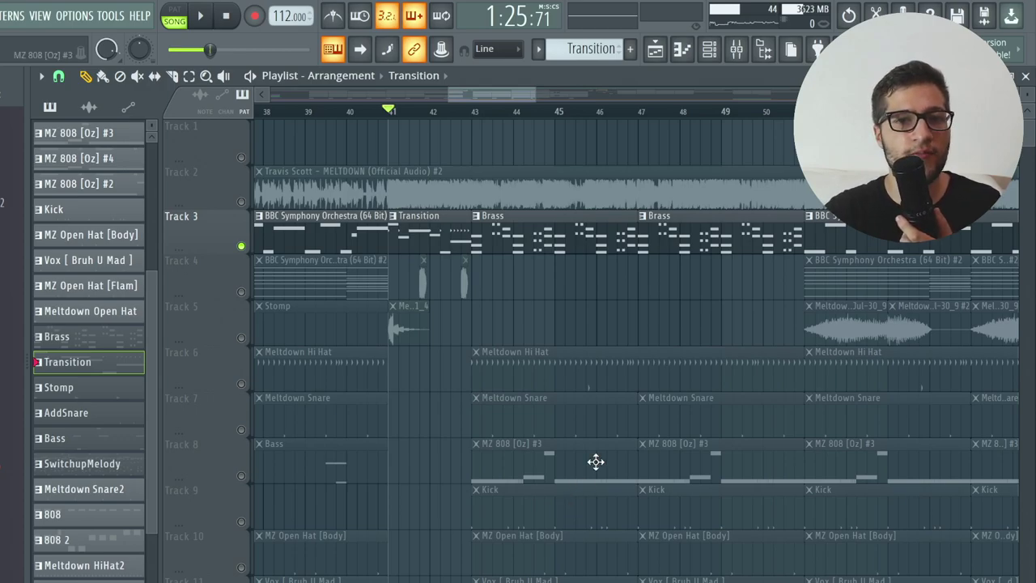
{"action": "key", "text": "space"}
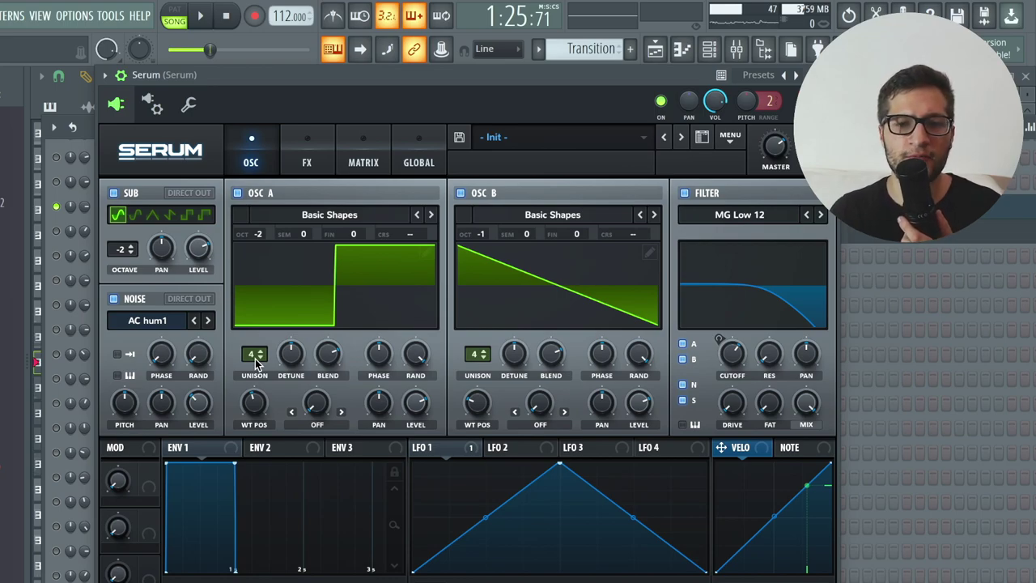
Step: Show the Serum synth's FX rack
{"action": "left_click", "coordinate": [328, 151]}
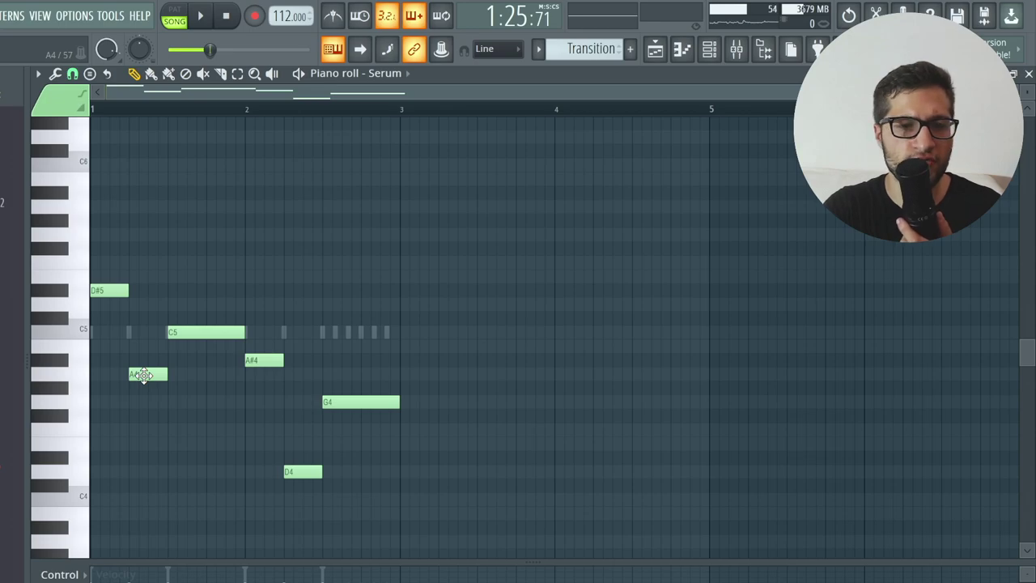
Step: Audition the Serum transition melody notes, starting with A4, in the piano roll
{"action": "left_click", "coordinate": [141, 374]}
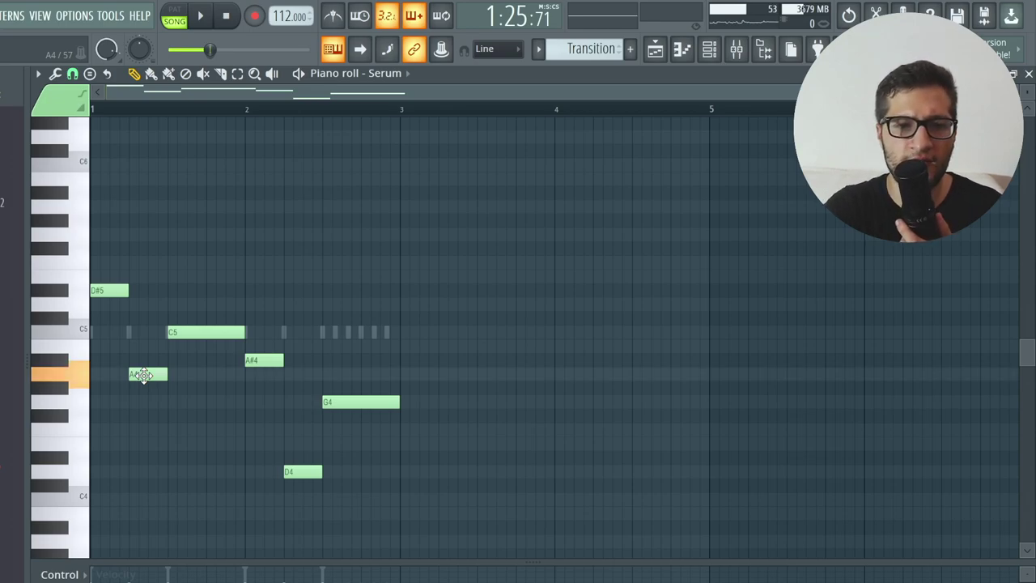
{"action": "left_click", "coordinate": [139, 331]}
{"action": "left_click", "coordinate": [132, 290]}
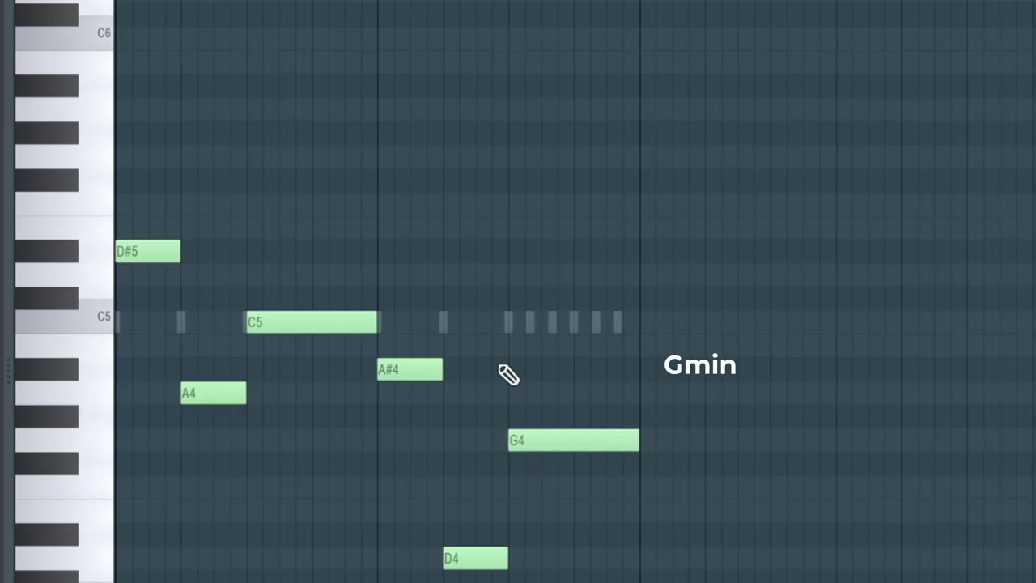
{"action": "left_click", "coordinate": [508, 370]}
{"action": "left_click", "coordinate": [510, 276]}
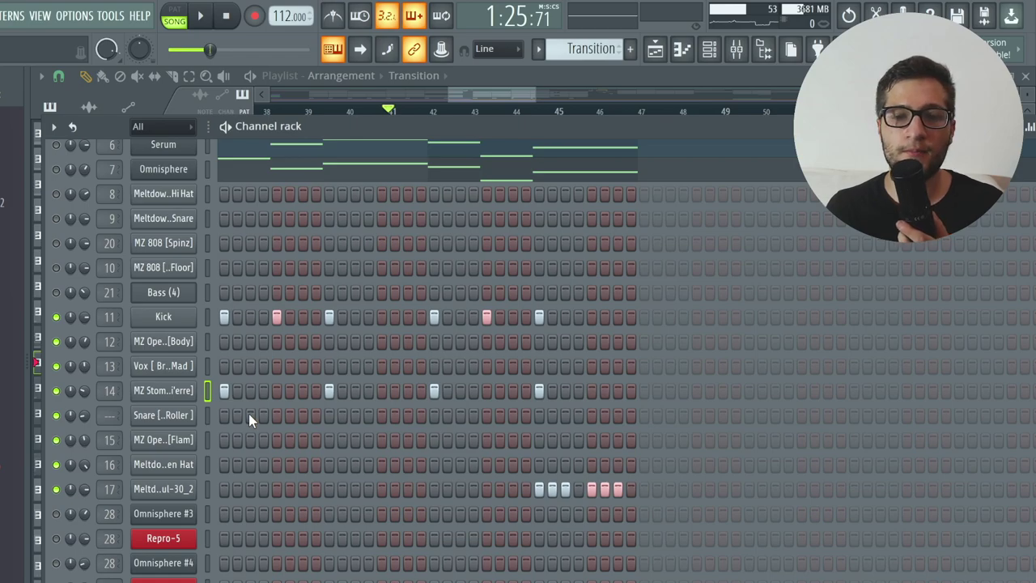
Step: Select the Meltdown audio sample channel and play the arrangement from bar 41
{"action": "left_click", "coordinate": [207, 490]}
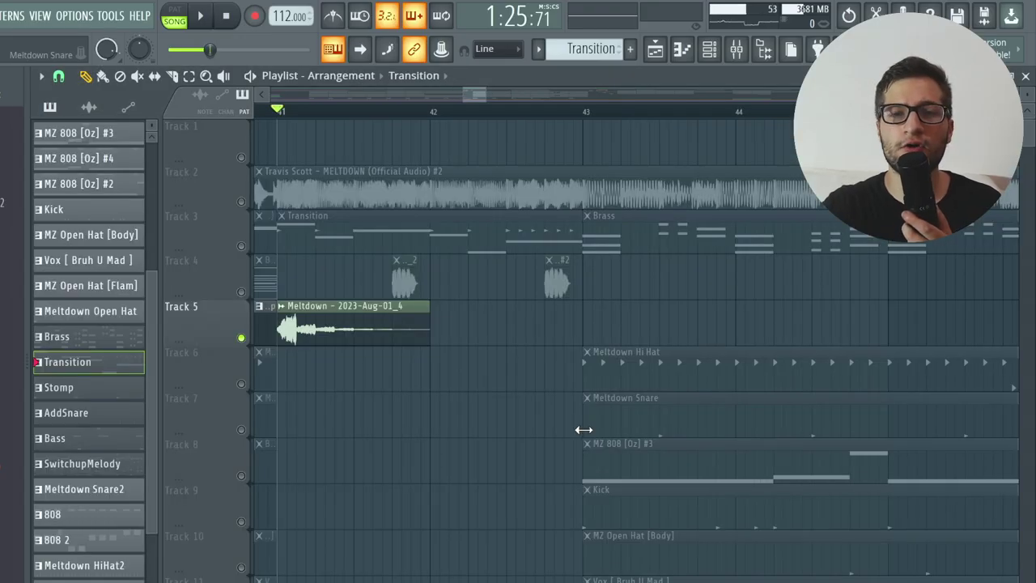
{"action": "key", "text": "space"}
Step: Stop playback and audition the brass layers: close BigBones and Small Brass, then open BBC Symphony trumpets
{"action": "key", "text": "space"}
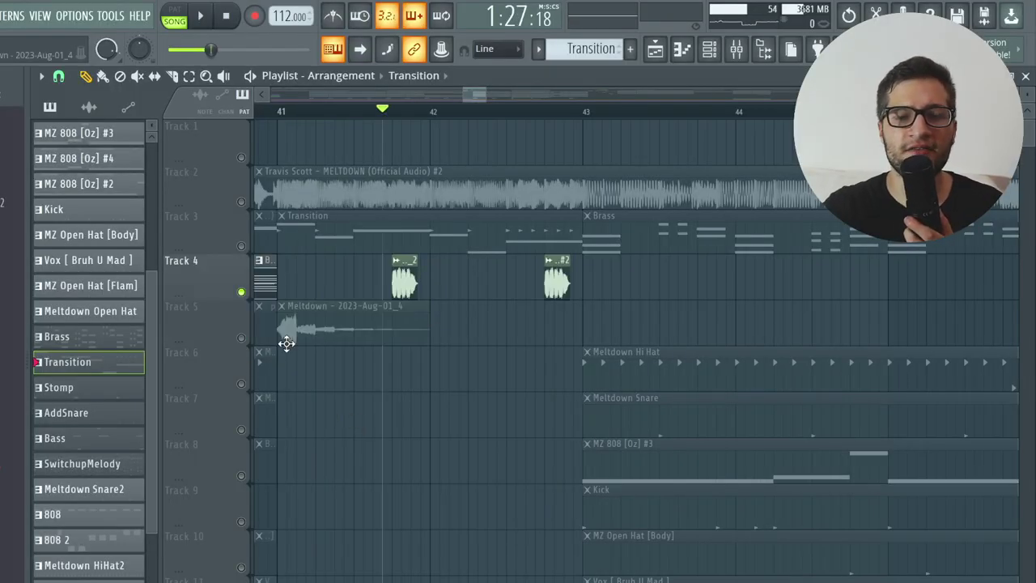
{"action": "key", "text": "space"}
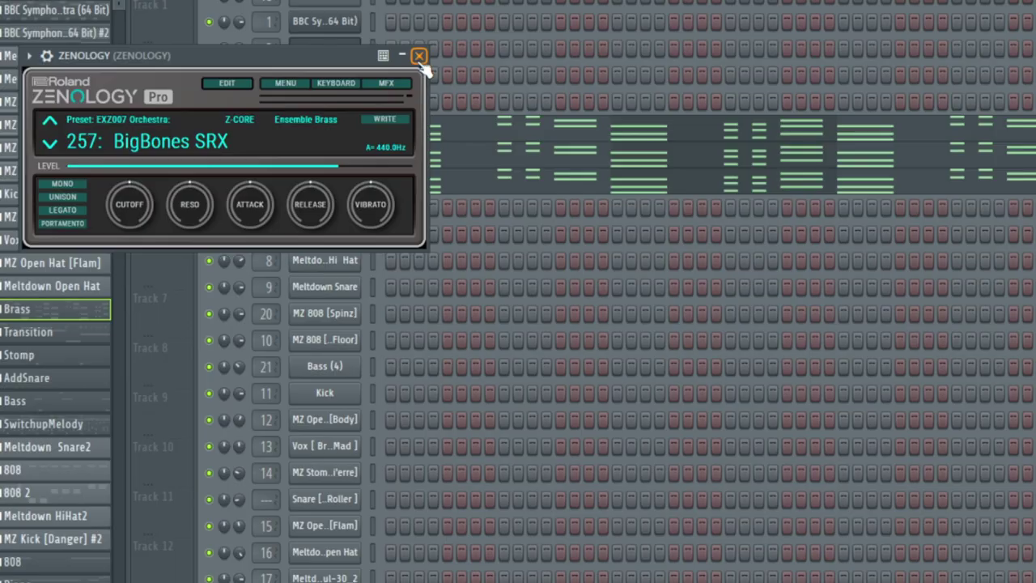
{"action": "left_click", "coordinate": [420, 57]}
{"action": "left_click", "coordinate": [331, 154]}
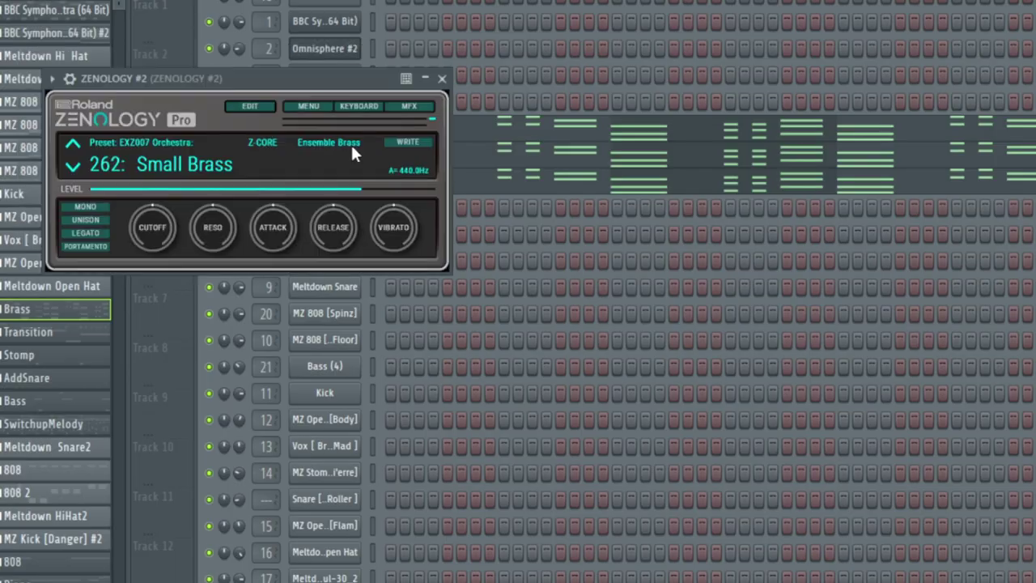
{"action": "left_click", "coordinate": [442, 81]}
{"action": "left_click", "coordinate": [326, 176]}
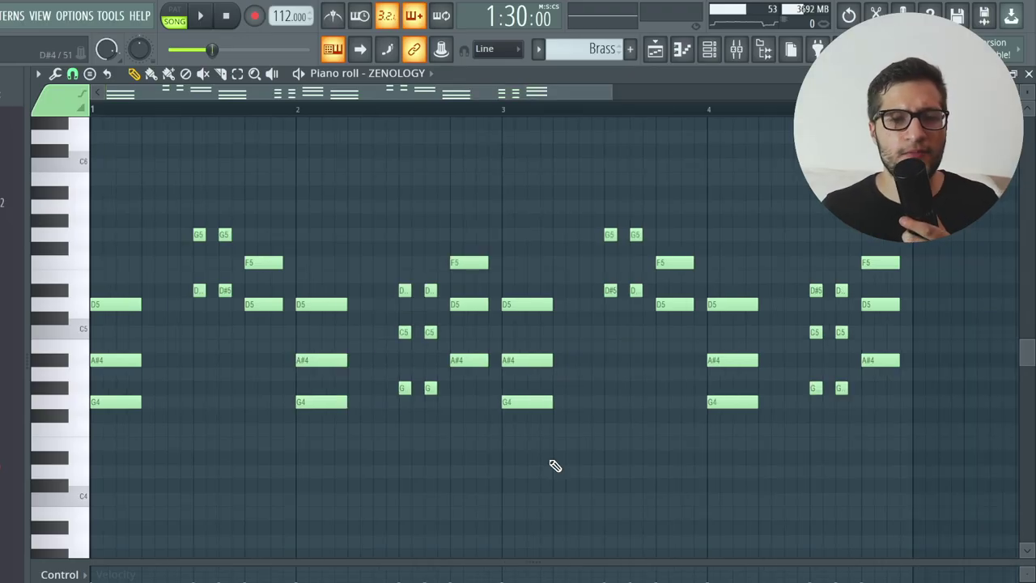
Step: Zoom in on the Brass pattern's notes in the piano roll
{"action": "scroll", "coordinate": [458, 358], "scroll_direction": "up", "scroll_amount": 1}
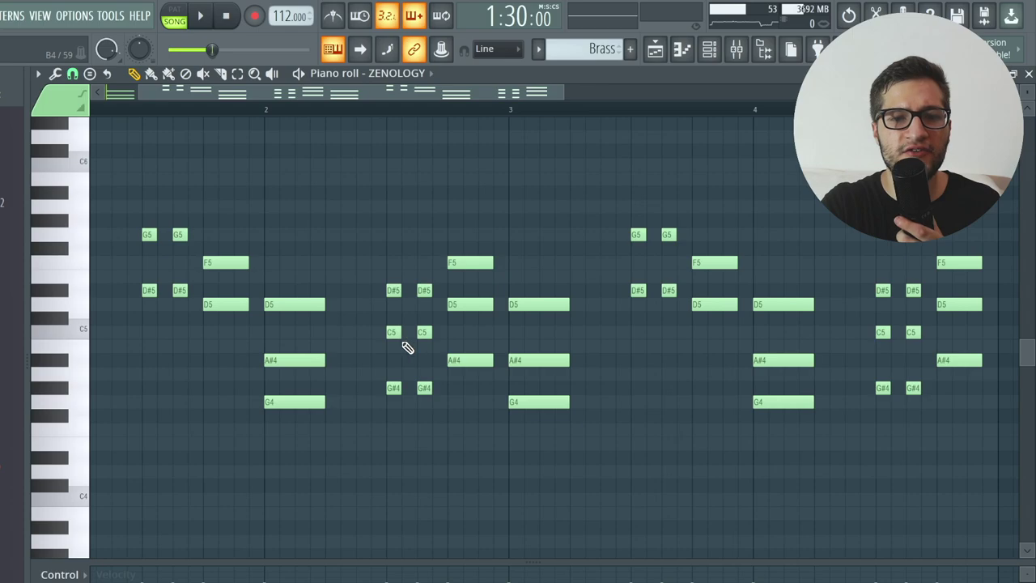
{"action": "scroll", "coordinate": [407, 347], "scroll_direction": "up", "scroll_amount": 2}
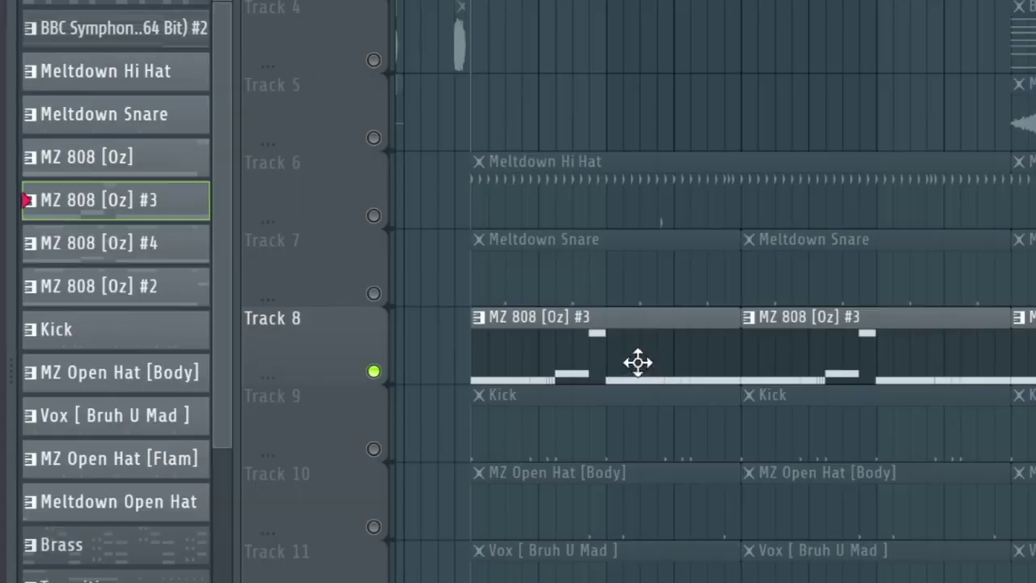
Step: Look over Track 8's 808 clip notes, then solo Track 12 and jump to bar 51
{"action": "double_click", "coordinate": [402, 355]}
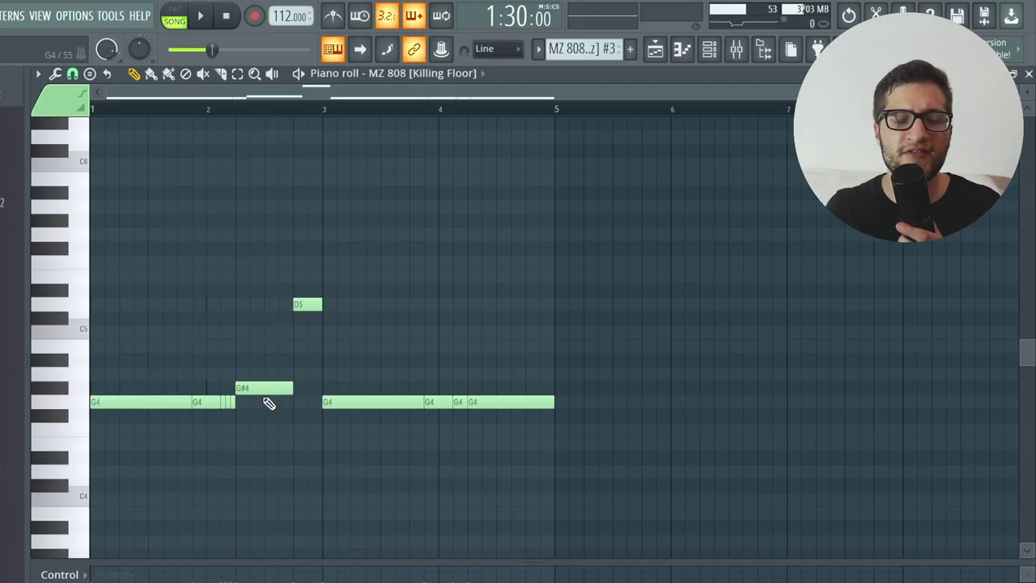
{"action": "key", "text": "F5"}
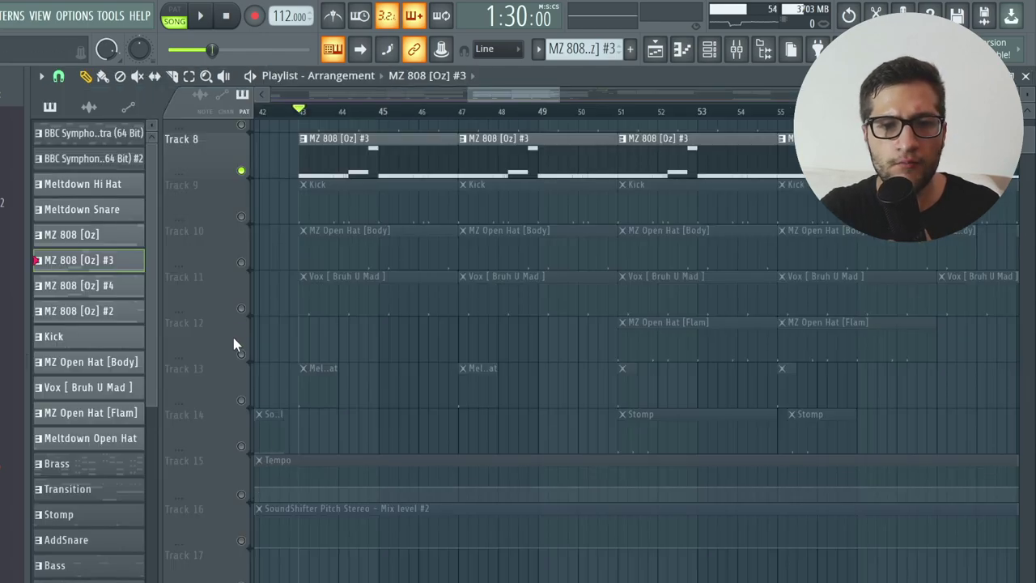
{"action": "left_click", "coordinate": [241, 353]}
{"action": "left_click", "coordinate": [617, 113]}
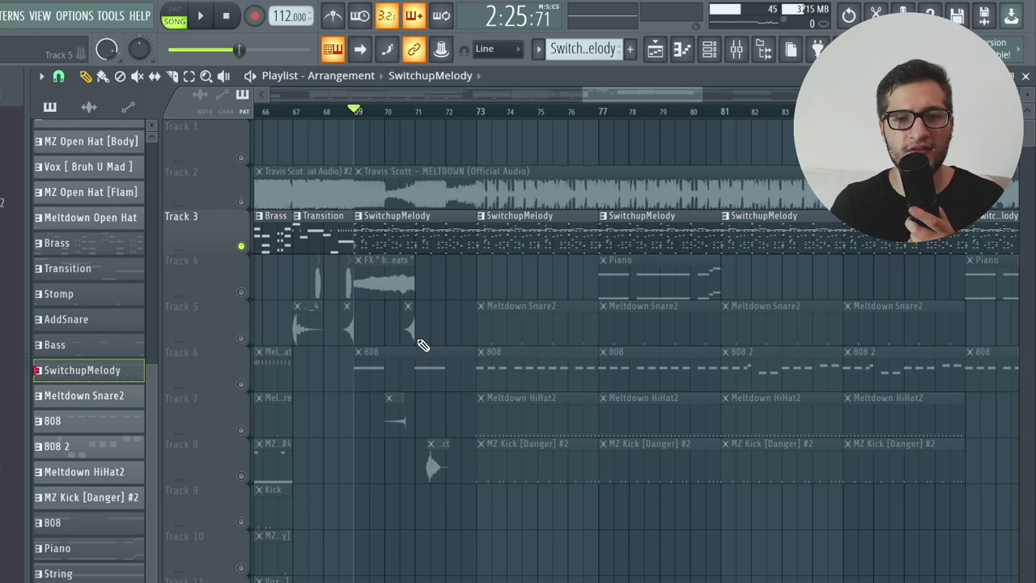
Step: Open Track 3's SwitchupMelody pattern in the piano roll and zoom in on its notes
{"action": "double_click", "coordinate": [363, 240]}
{"action": "scroll", "coordinate": [432, 245], "scroll_direction": "up", "scroll_amount": 3}
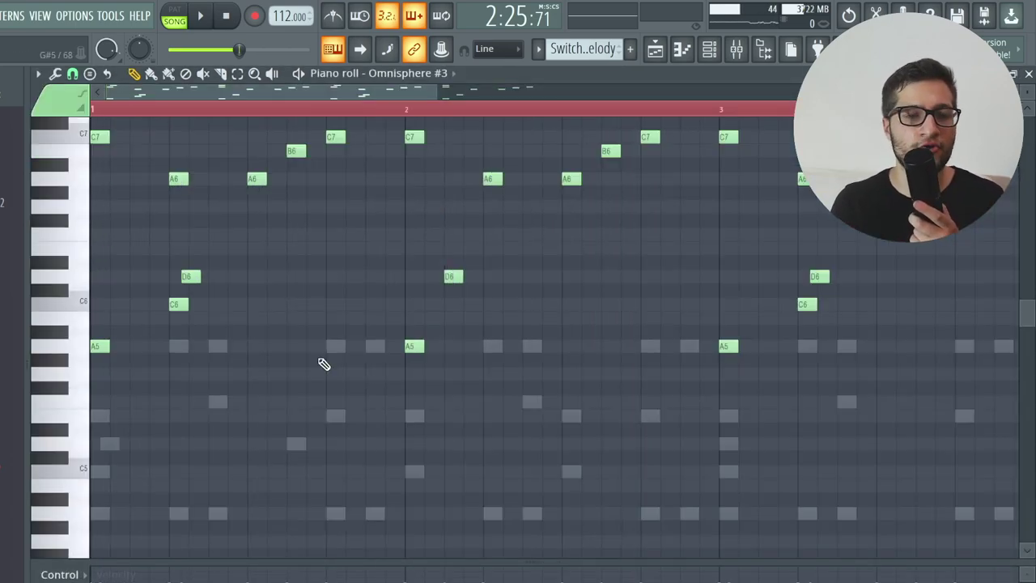
{"action": "scroll", "coordinate": [223, 360], "scroll_direction": "down", "scroll_amount": 3}
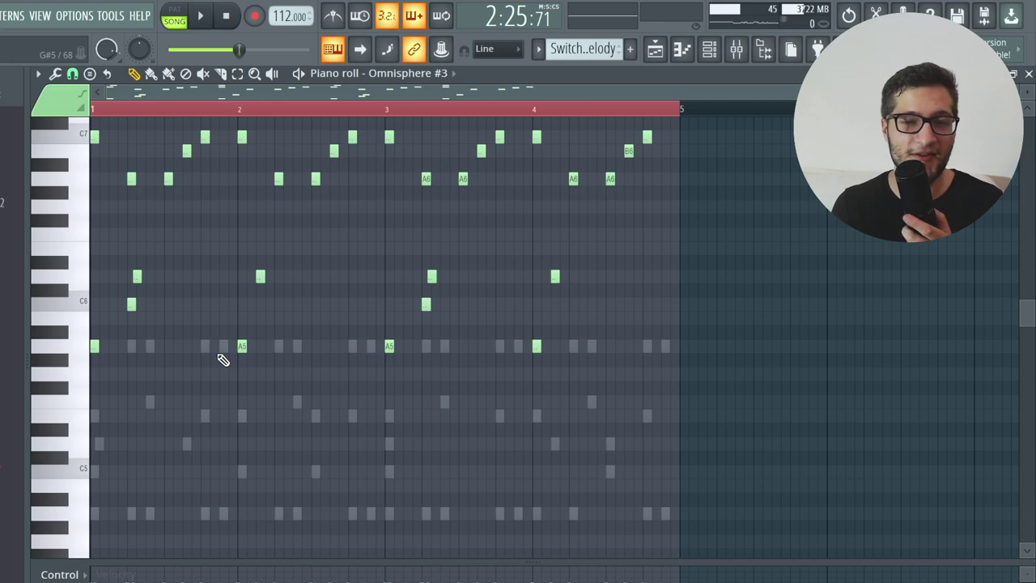
{"action": "scroll", "coordinate": [94, 346], "scroll_direction": "up", "scroll_amount": 3}
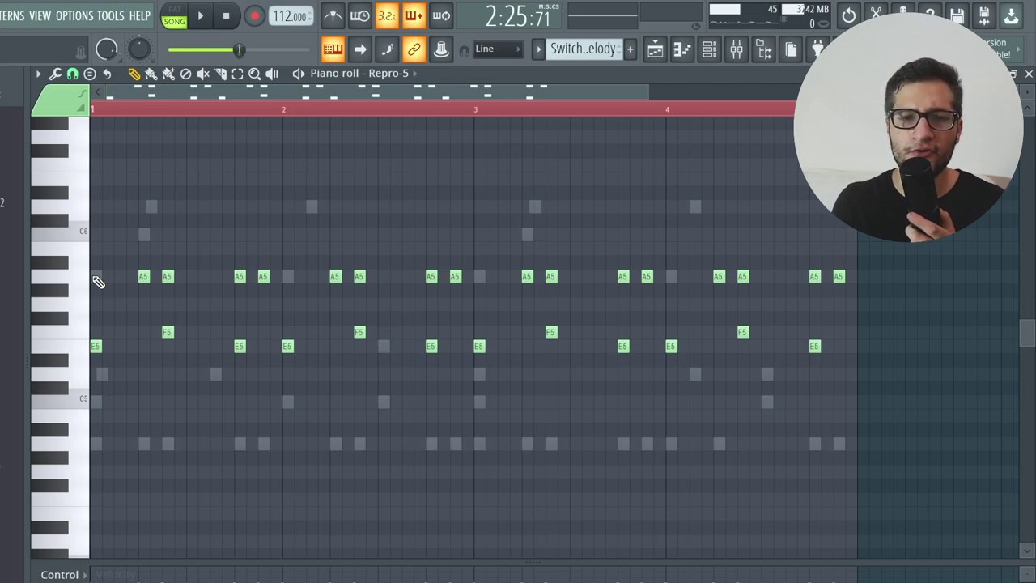
Step: Switch to the Omnisphere #3 layer's notes, then bring up the Channel rack
{"action": "double_click", "coordinate": [142, 236]}
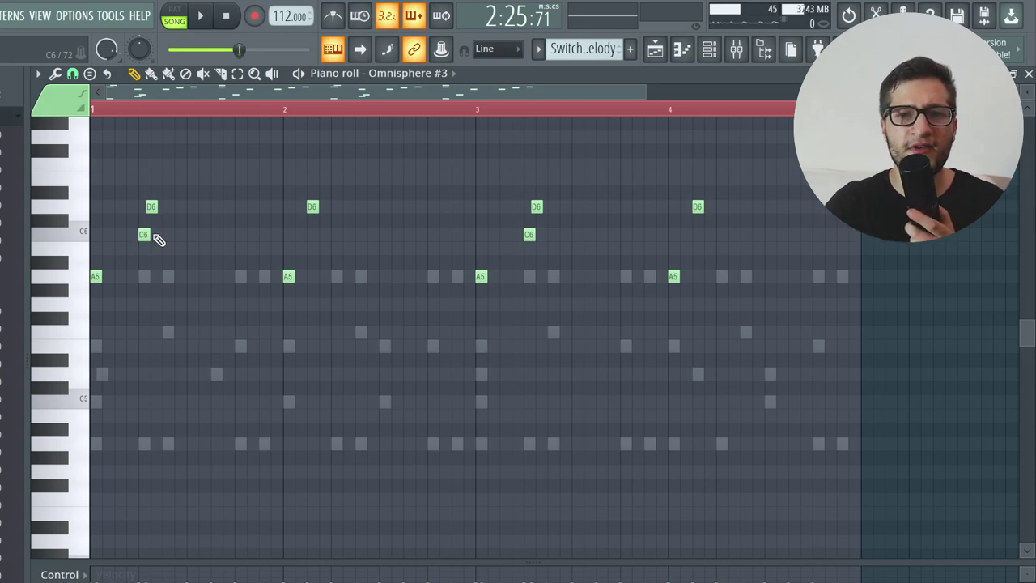
{"action": "left_click", "coordinate": [709, 52]}
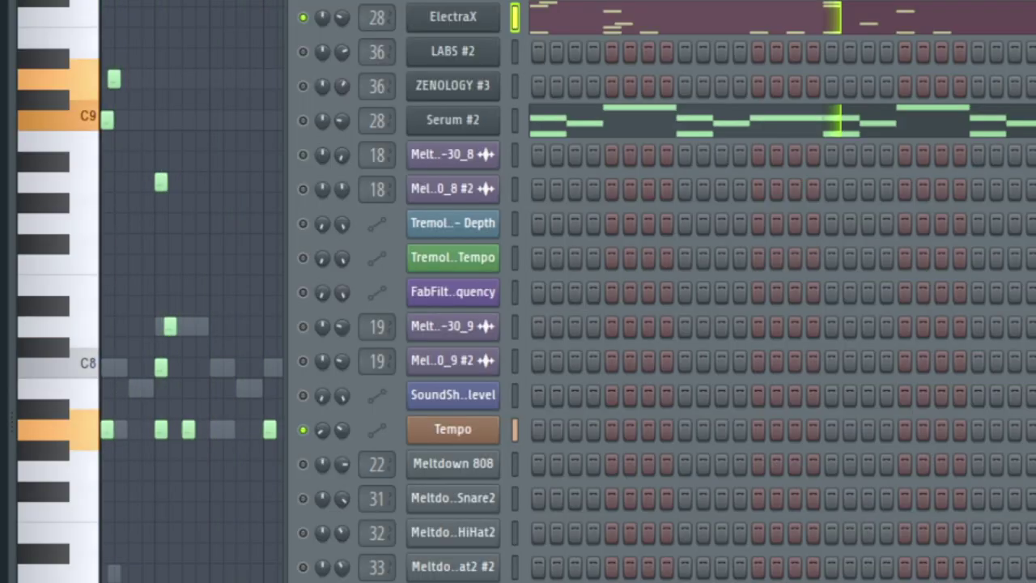
Step: Inspect the ElectraX synth and its mixer channel, return to the Playlist, and solo the Track 4 piano
{"action": "left_click", "coordinate": [429, 20]}
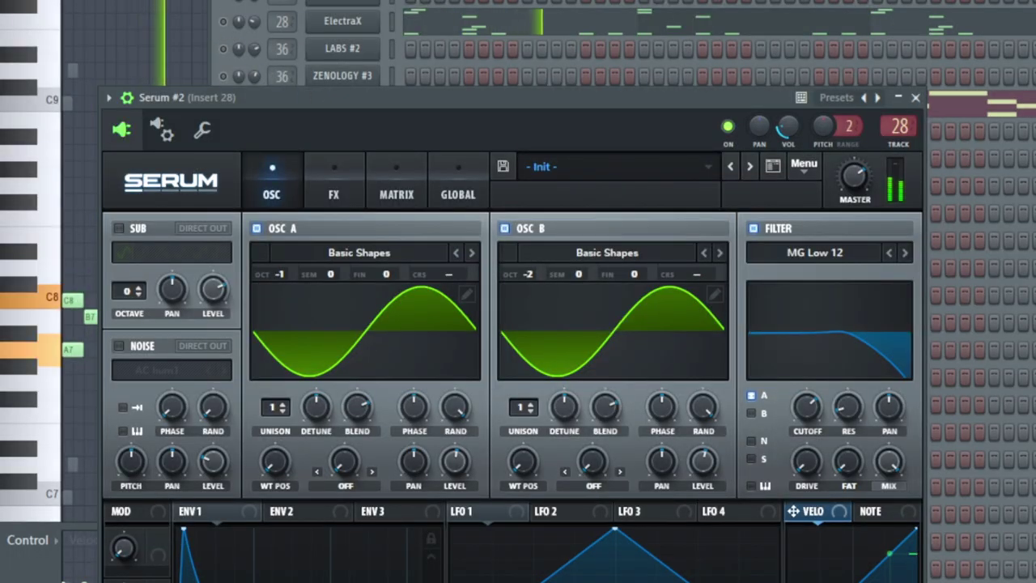
{"action": "key", "text": "F7"}
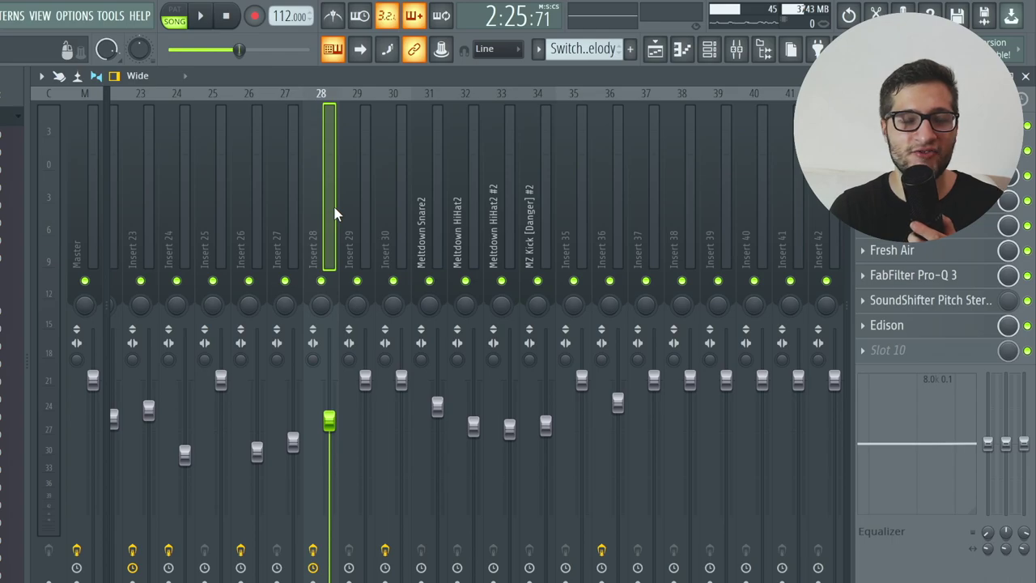
{"action": "key", "text": "F5"}
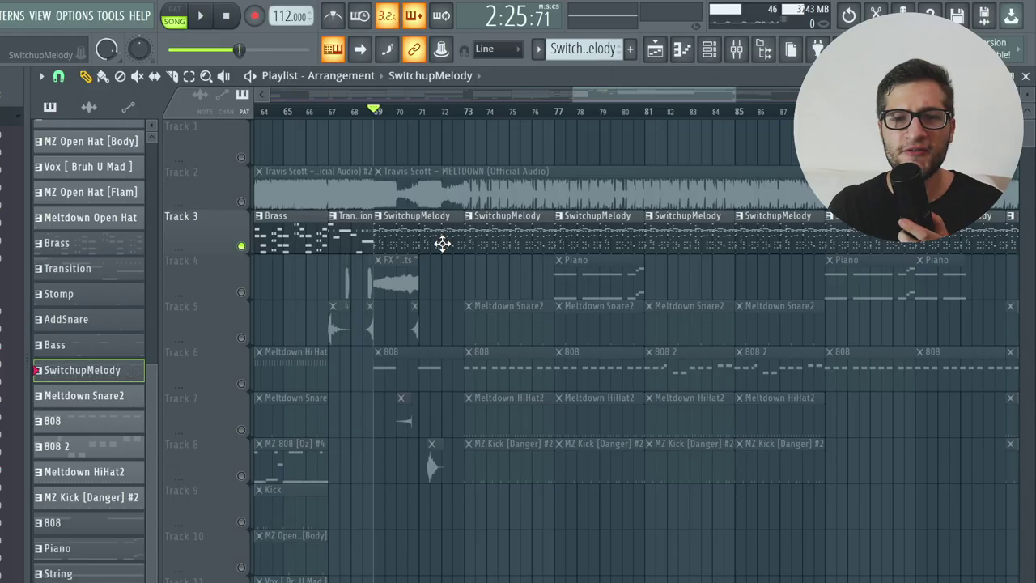
{"action": "right_click", "coordinate": [242, 291]}
Step: Unmute Tracks 7 and 5 alongside the piano and play the Piano pattern from bar 1
{"action": "left_click", "coordinate": [241, 430]}
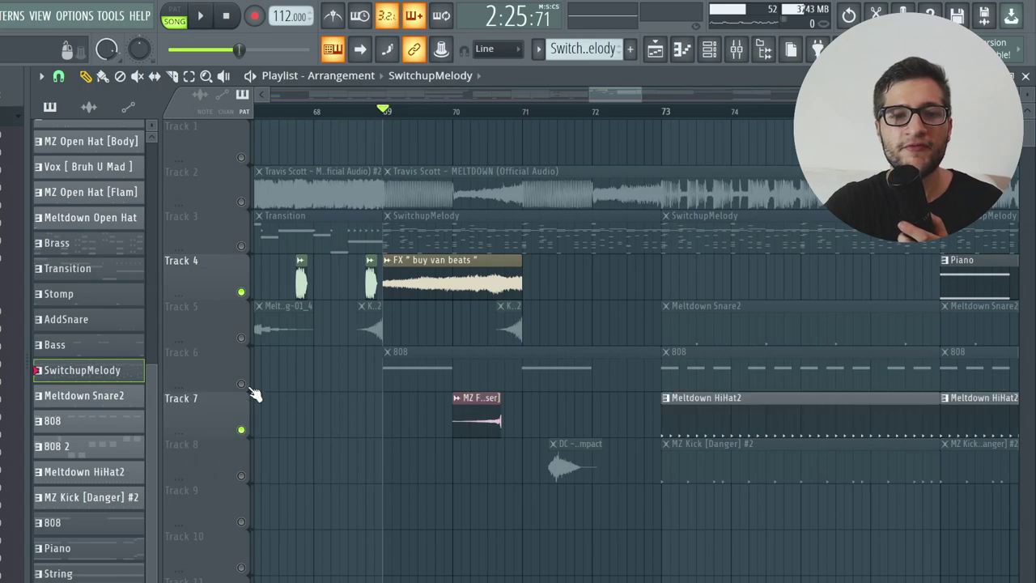
{"action": "left_click", "coordinate": [241, 337]}
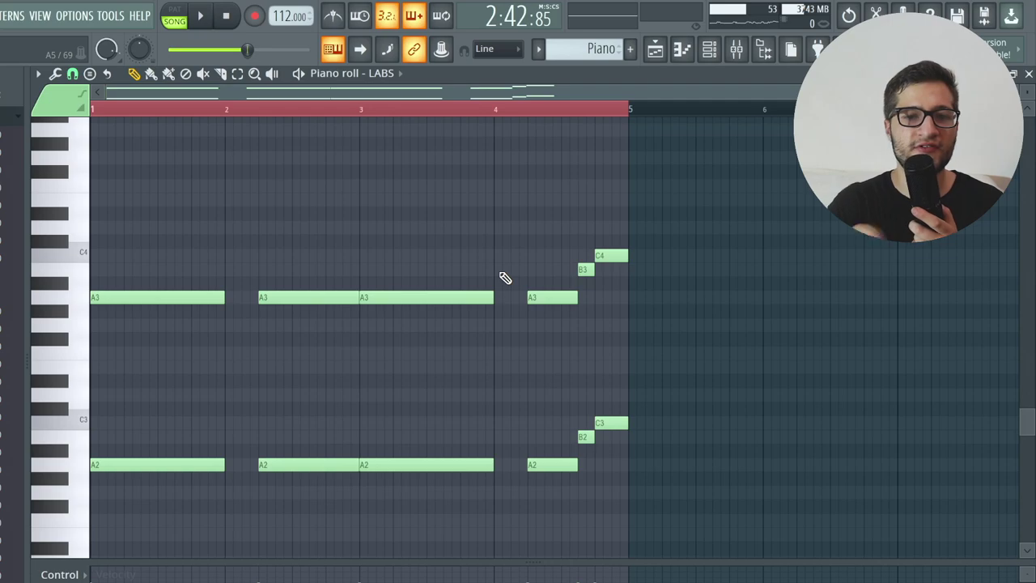
{"action": "key", "text": "space"}
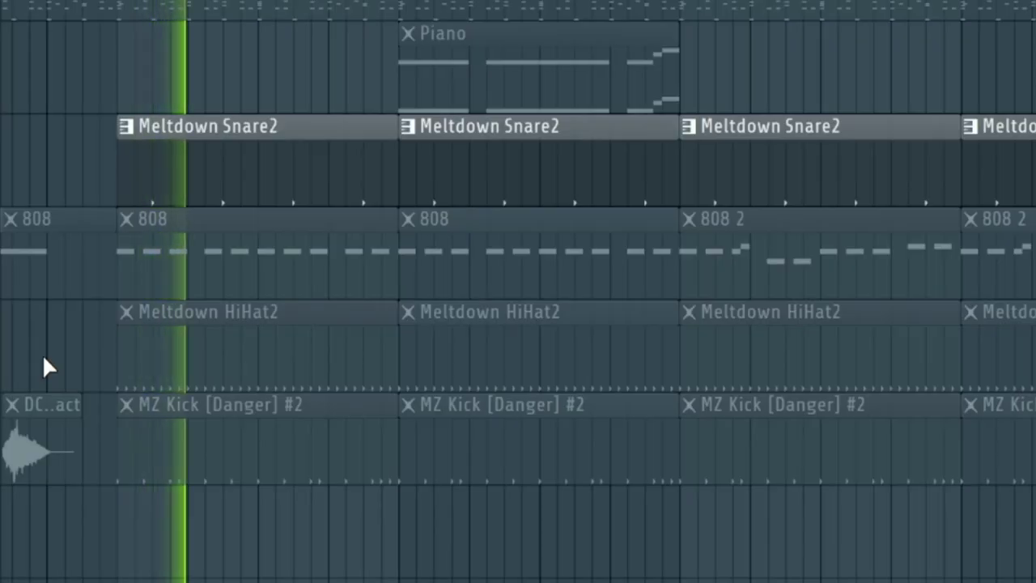
Step: Bring back the Meltdown HiHat2 and MZ Kick [Danger] #2 tracks during playback
{"action": "left_click", "coordinate": [241, 431]}
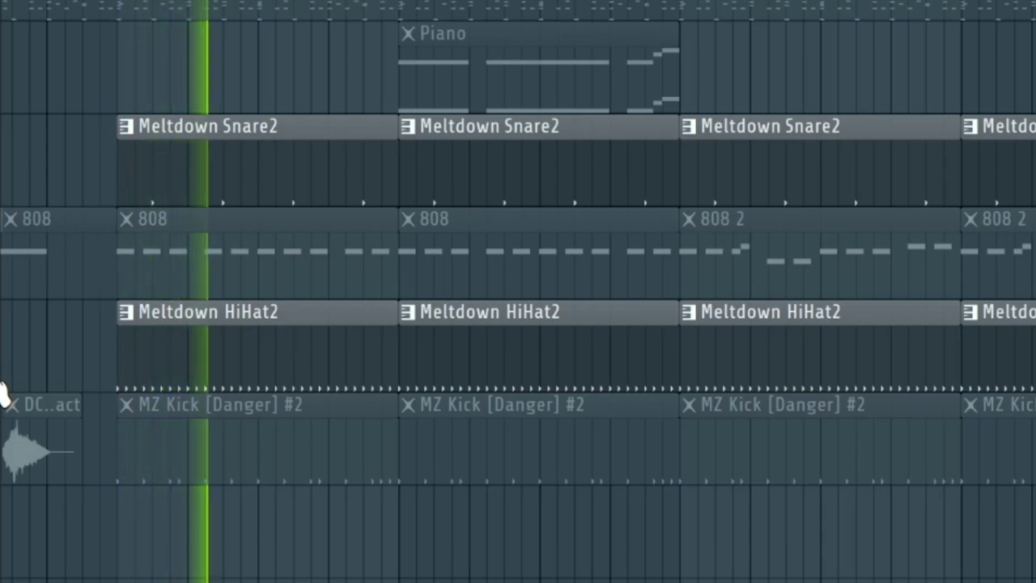
{"action": "scroll", "coordinate": [123, 441], "scroll_direction": "up", "scroll_amount": 2, "text": "ctrl"}
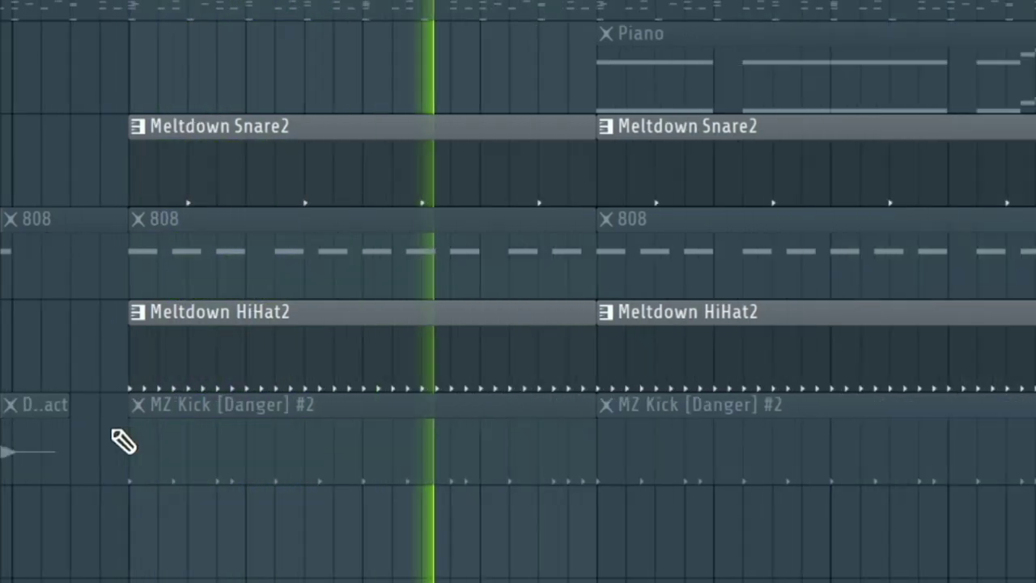
{"action": "left_click", "coordinate": [241, 476]}
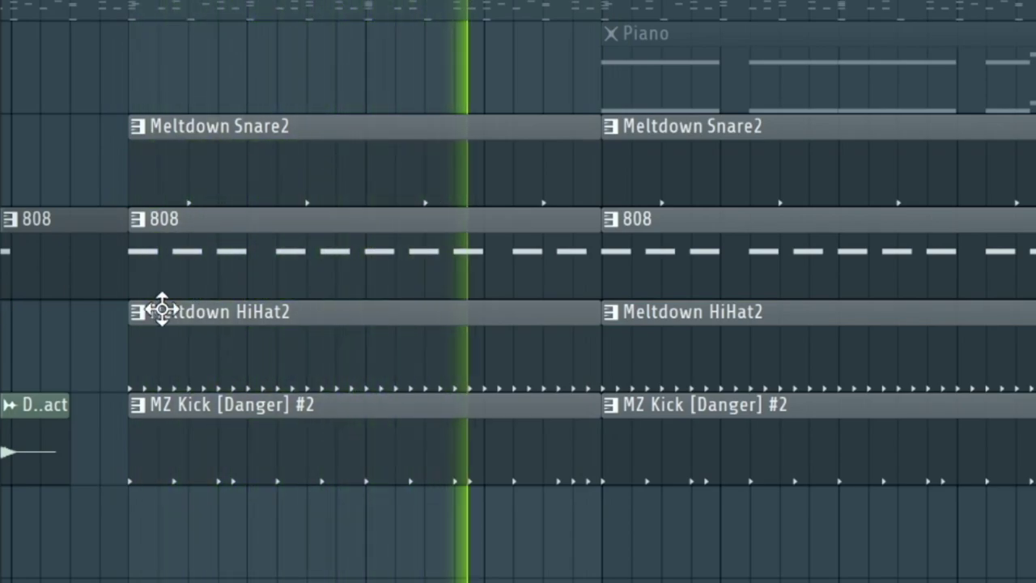
{"action": "scroll", "coordinate": [162, 308], "scroll_direction": "down", "scroll_amount": 2}
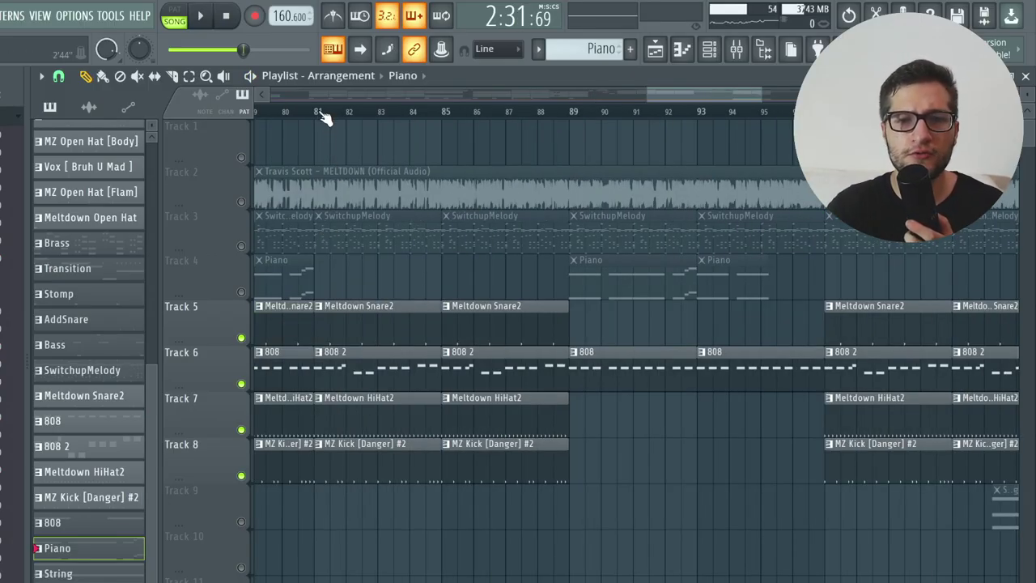
Step: Open an 808 clip's notes and play the 808 pattern
{"action": "double_click", "coordinate": [368, 363]}
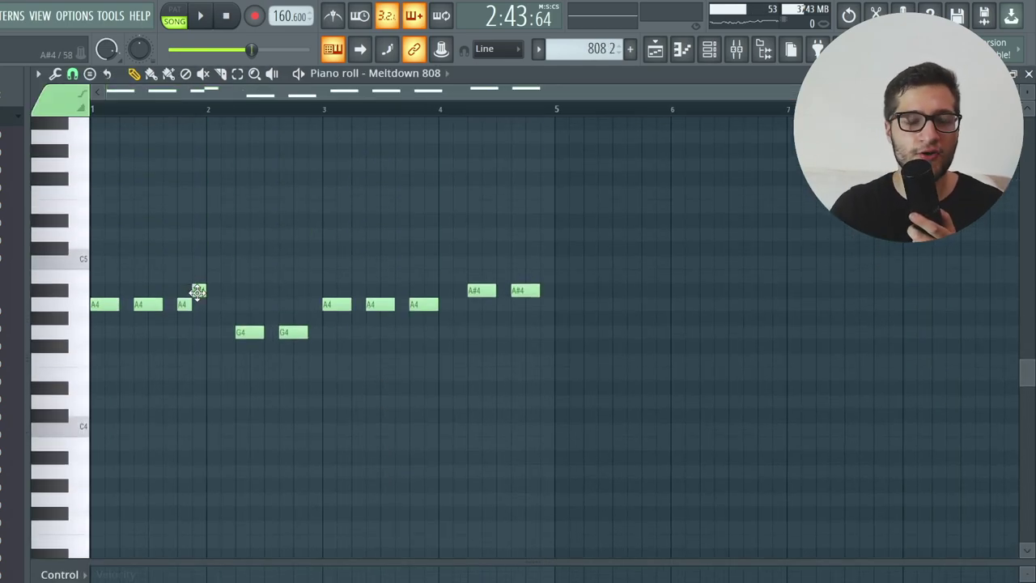
{"action": "key", "text": "space"}
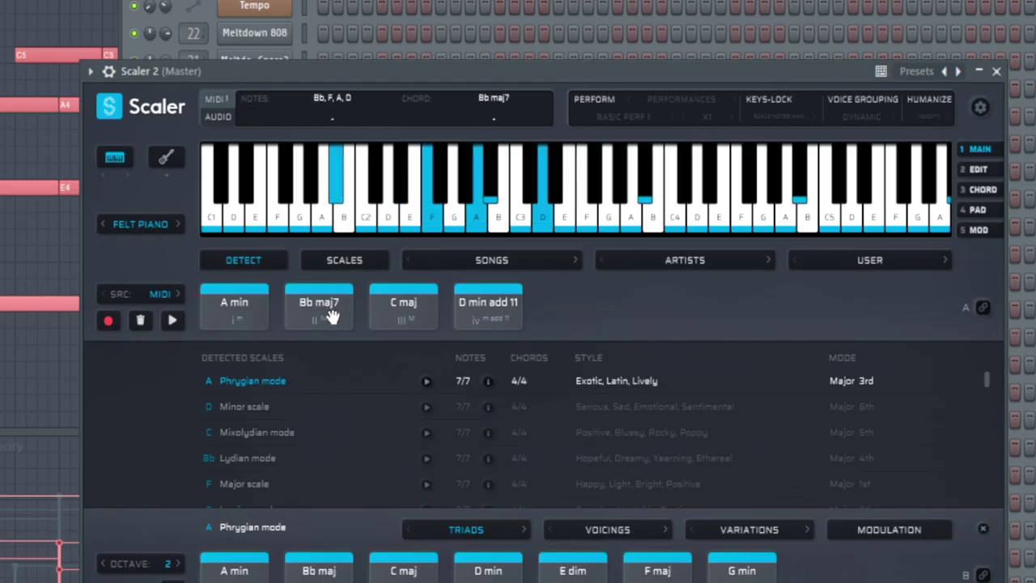
Step: Audition the C maj and D min add 11 chord pads in Scaler 2
{"action": "left_click", "coordinate": [395, 312]}
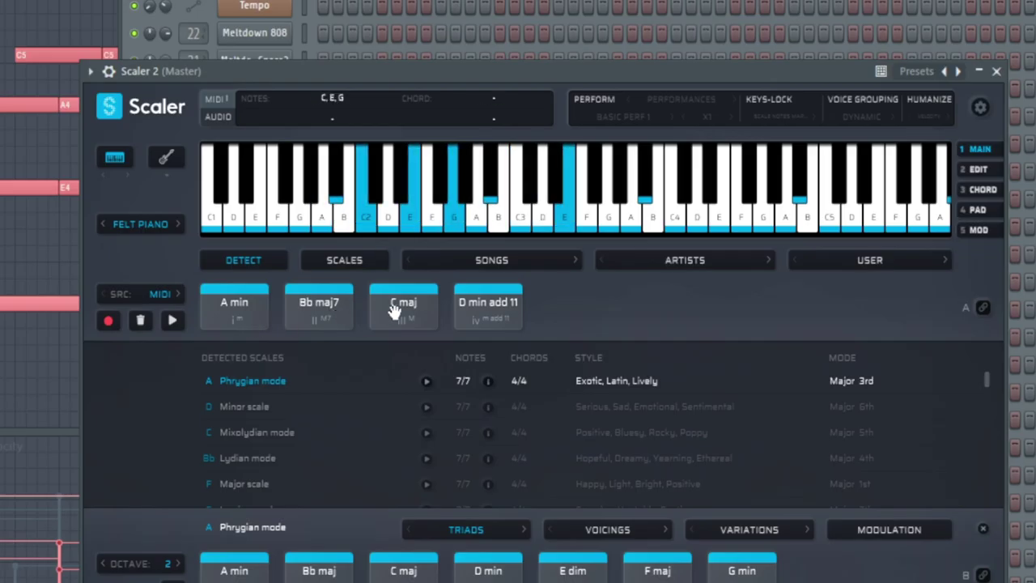
{"action": "left_click", "coordinate": [493, 322]}
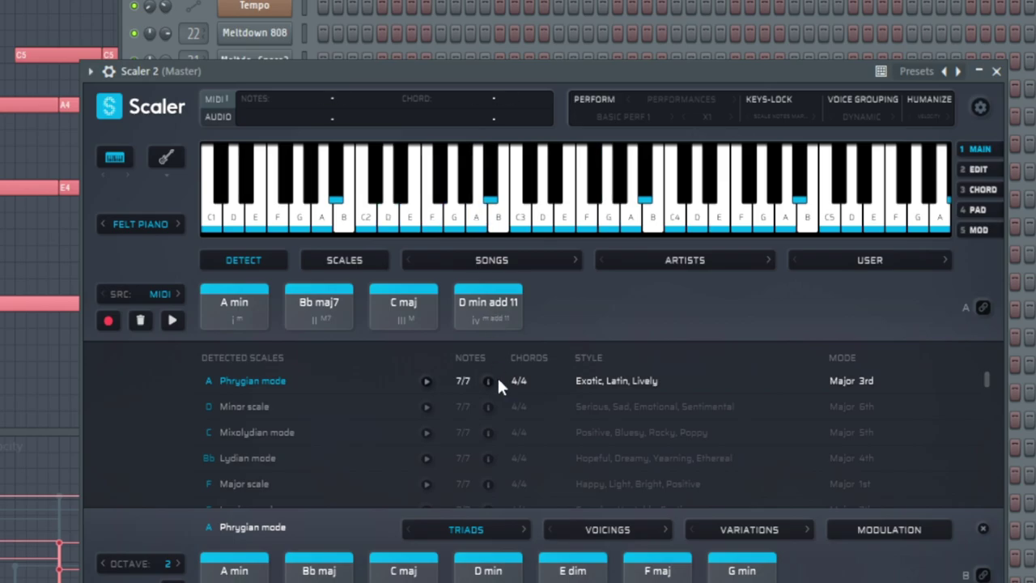